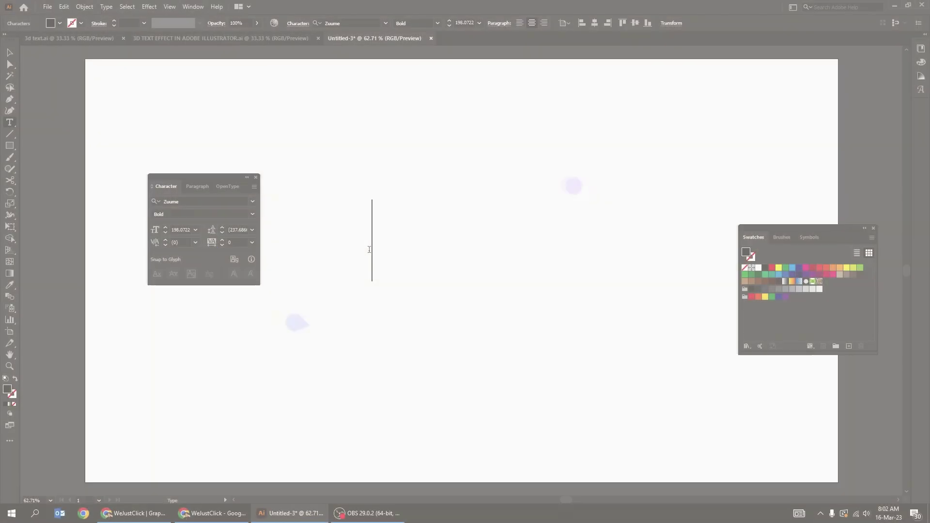
- Type the bold word GRAPHIC and move it higher up the page
{"action": "type", "text": "RAPHIC"}
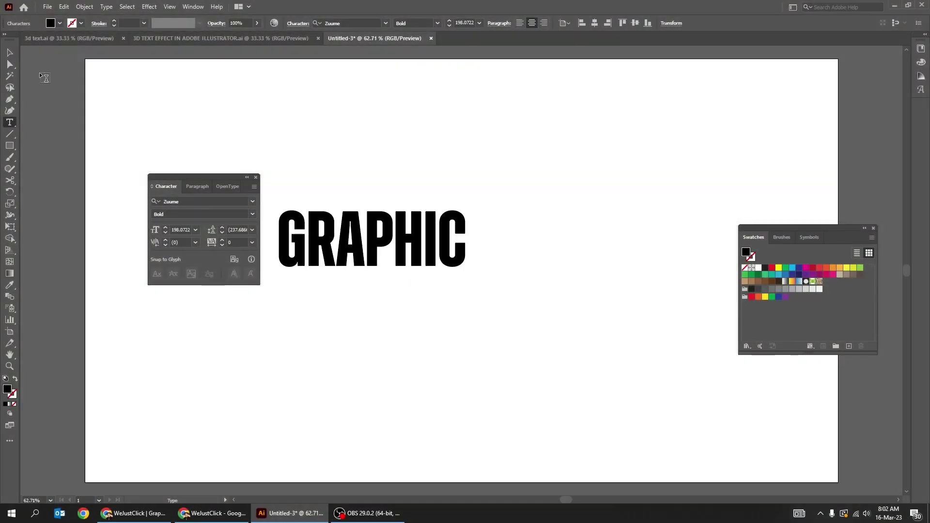
{"action": "key", "text": "Escape"}
{"action": "left_click_drag", "start_coordinate": [424, 284], "coordinate": [420, 209]}
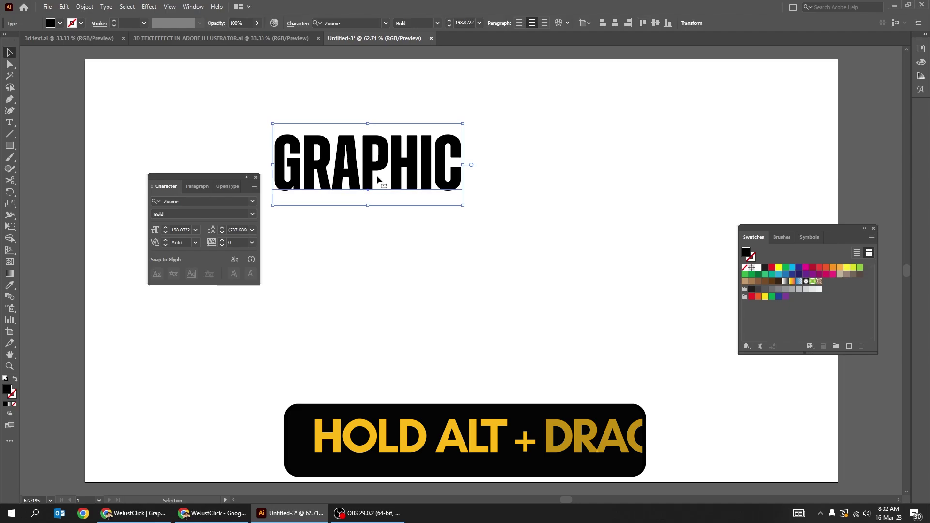
- Duplicate GRAPHIC, retype the copy as DESIGN, and place it beside GRAPHIC
{"action": "left_click_drag", "start_coordinate": [378, 180], "coordinate": [457, 259]}
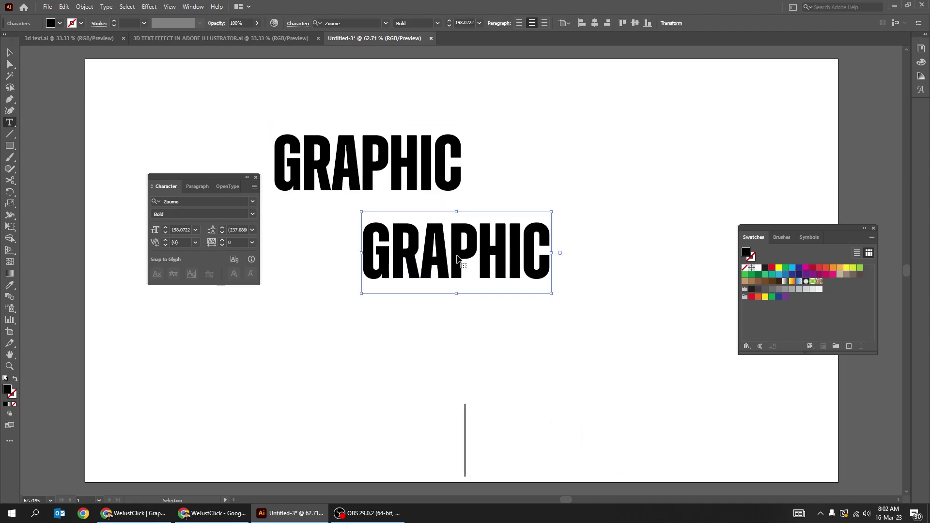
{"action": "double_click", "coordinate": [457, 259]}
{"action": "type", "text": "DESIGN"}
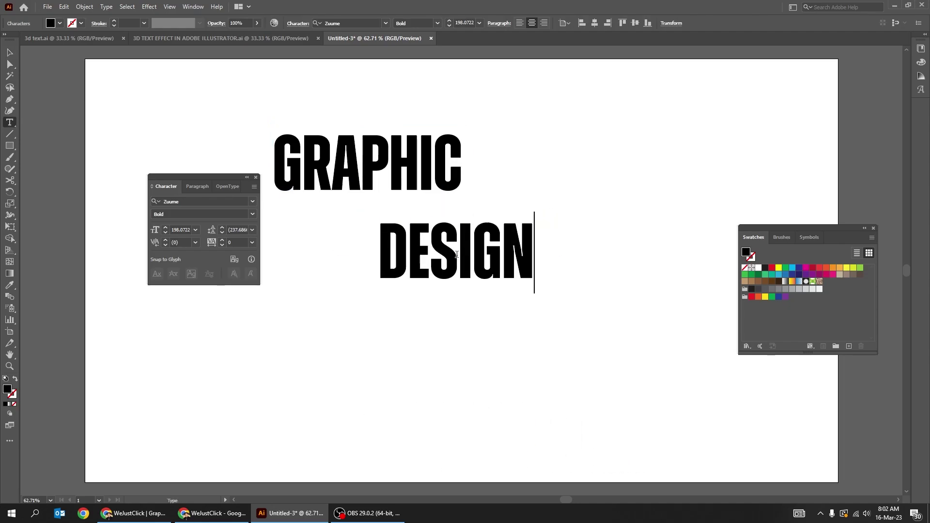
{"action": "key", "text": "Escape"}
{"action": "left_click_drag", "start_coordinate": [456, 254], "coordinate": [583, 168]}
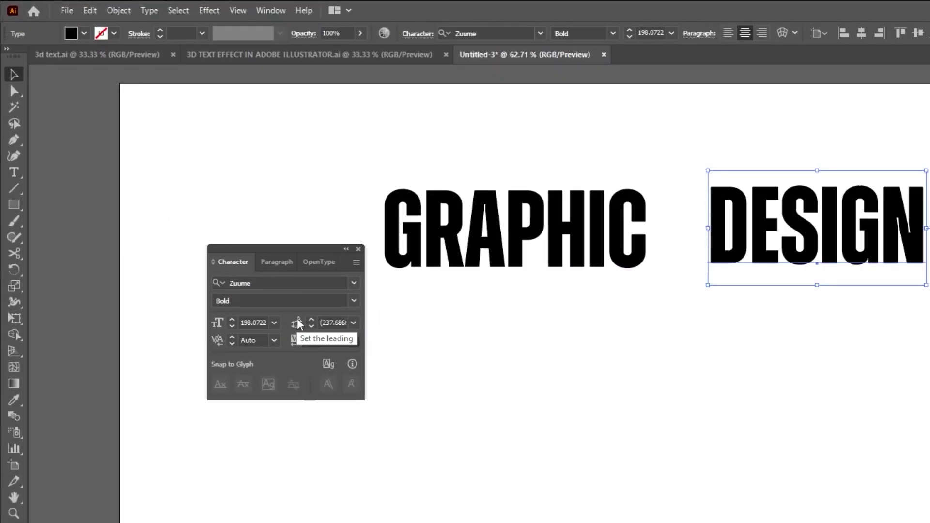
- Draw a circle with the Ellipse tool below the words
{"action": "left_click", "coordinate": [358, 250]}
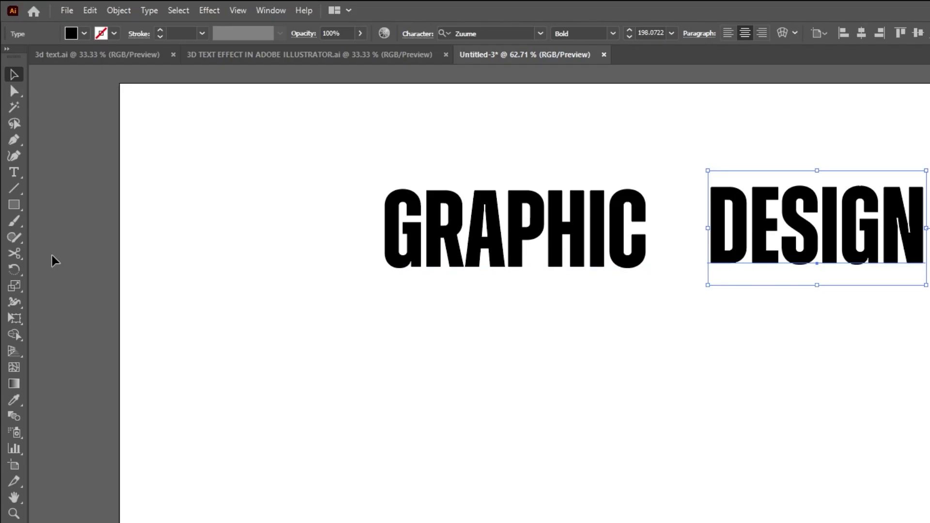
{"action": "left_click", "coordinate": [19, 205]}
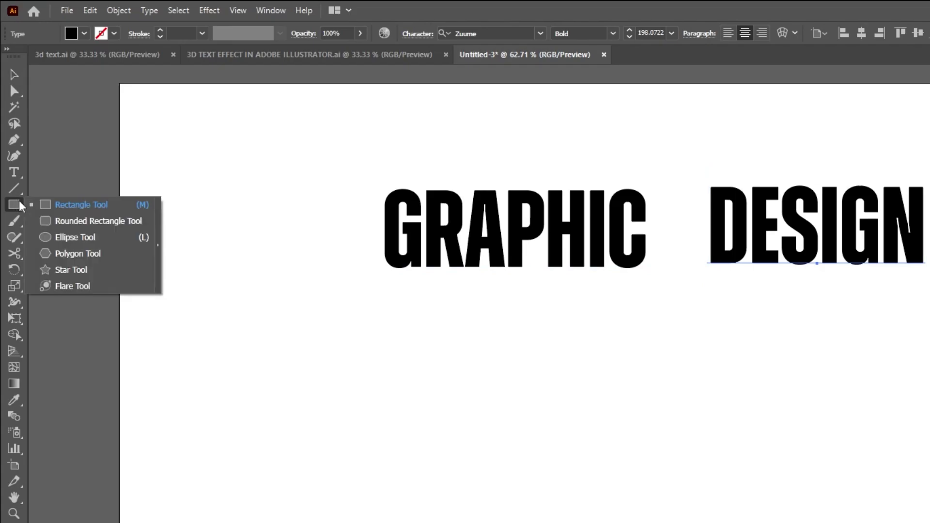
{"action": "left_click", "coordinate": [75, 237]}
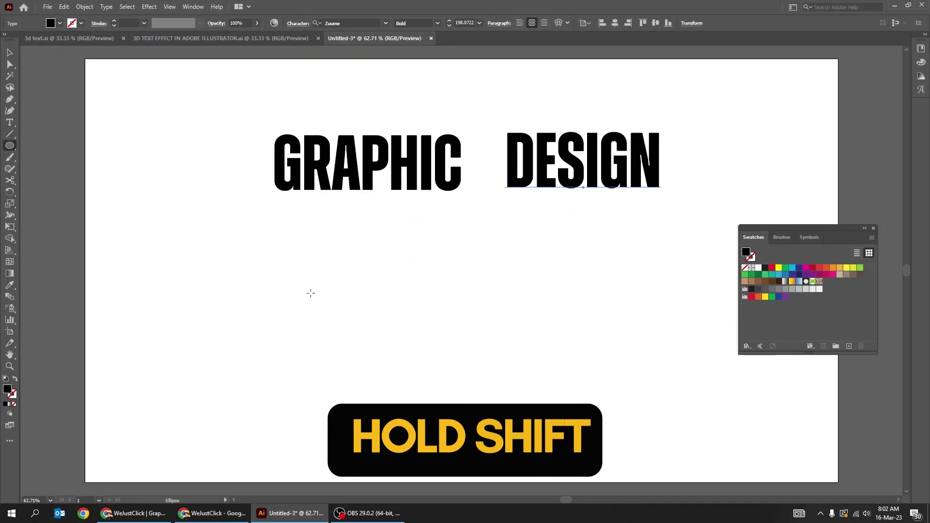
{"action": "left_click_drag", "start_coordinate": [302, 279], "coordinate": [458, 400]}
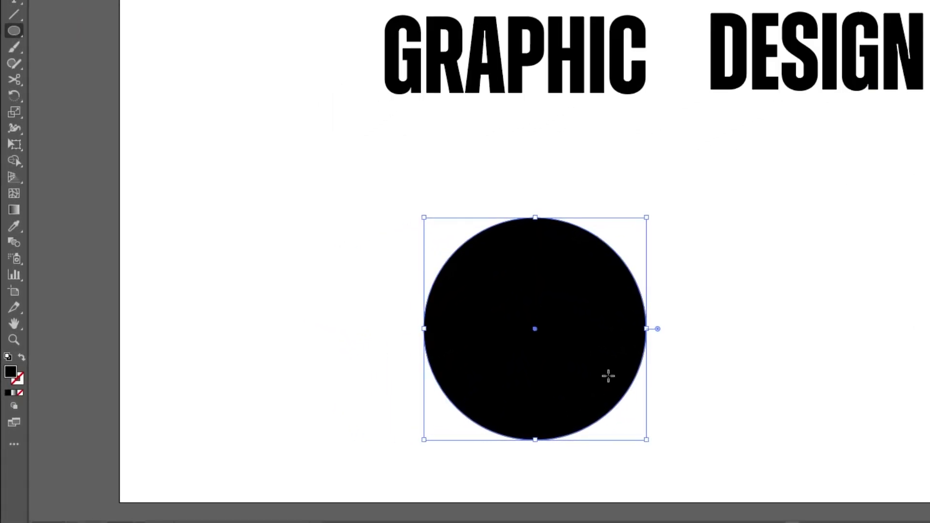
- Make the circle an unfilled outline, move it up and enlarge it to about 515 px wide
{"action": "left_click", "coordinate": [21, 359]}
{"action": "left_click_drag", "start_coordinate": [504, 437], "coordinate": [501, 373]}
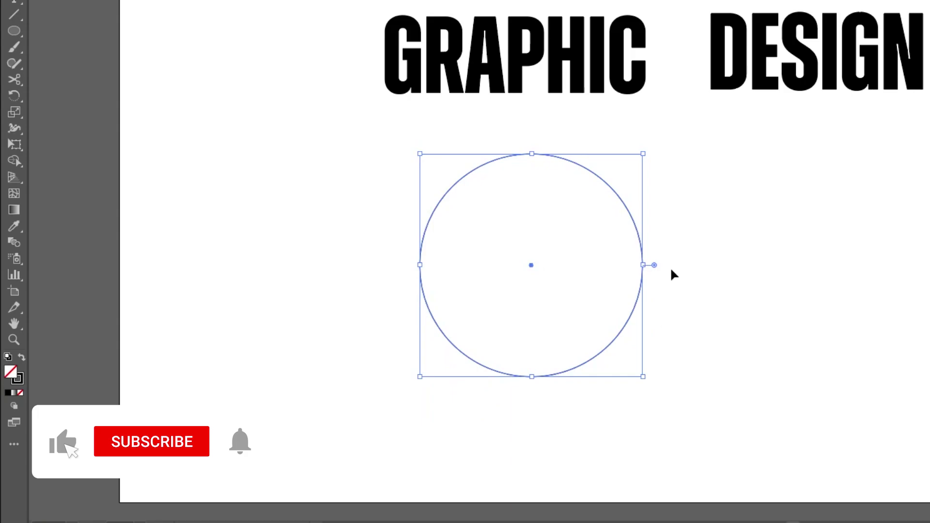
{"action": "left_click_drag", "start_coordinate": [642, 264], "coordinate": [669, 265]}
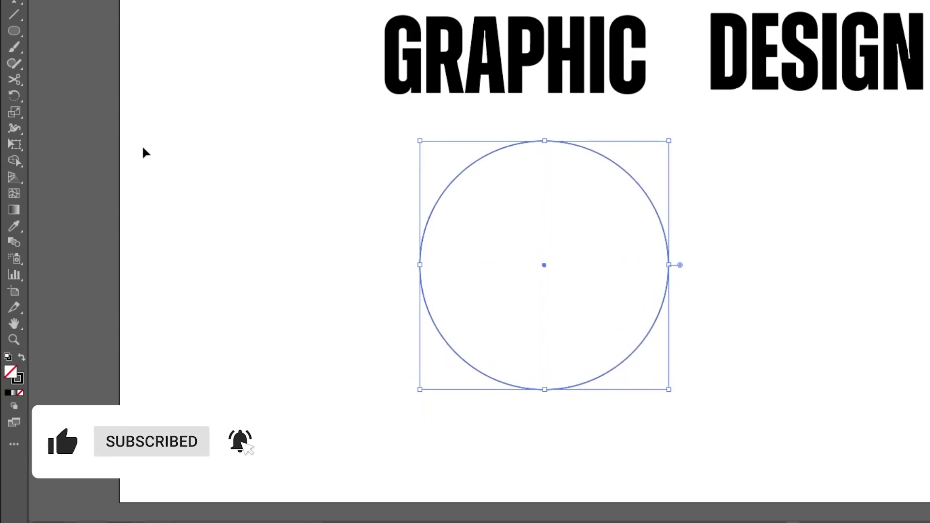
{"action": "left_click", "coordinate": [16, 80]}
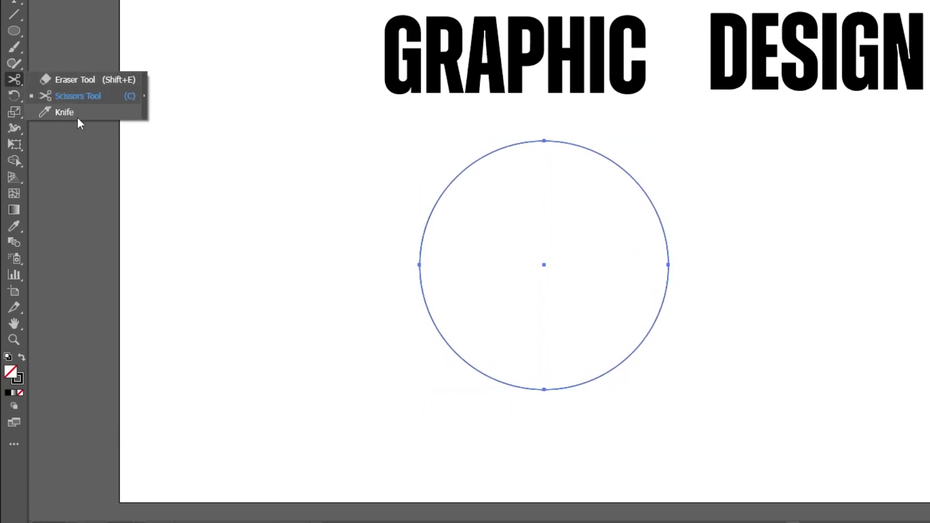
{"action": "left_click", "coordinate": [74, 114]}
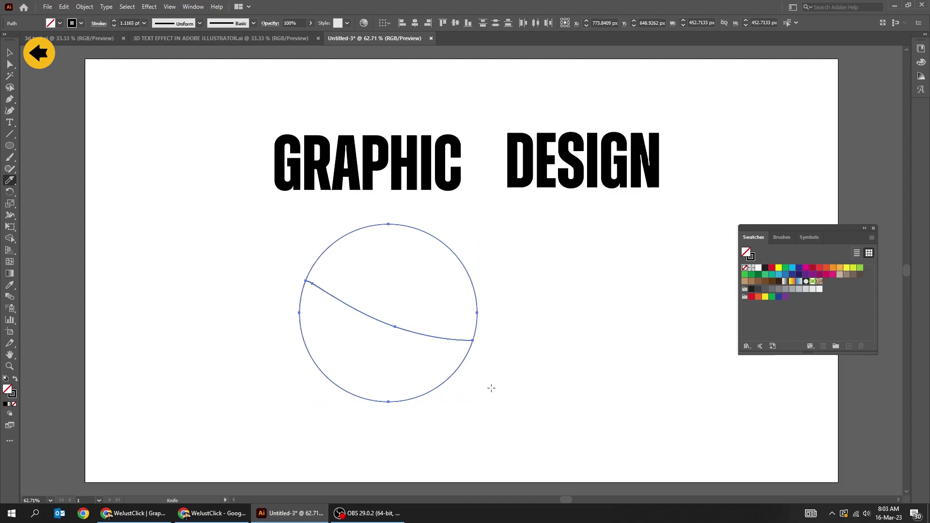
- Convert both words GRAPHIC and DESIGN into outlines
{"action": "key", "text": "v"}
{"action": "left_click", "coordinate": [523, 367]}
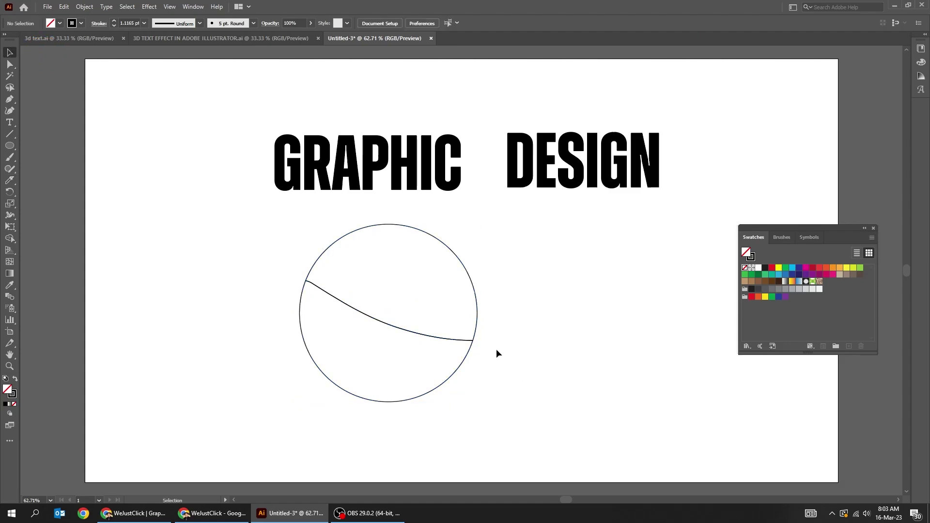
{"action": "left_click_drag", "start_coordinate": [400, 111], "coordinate": [526, 193]}
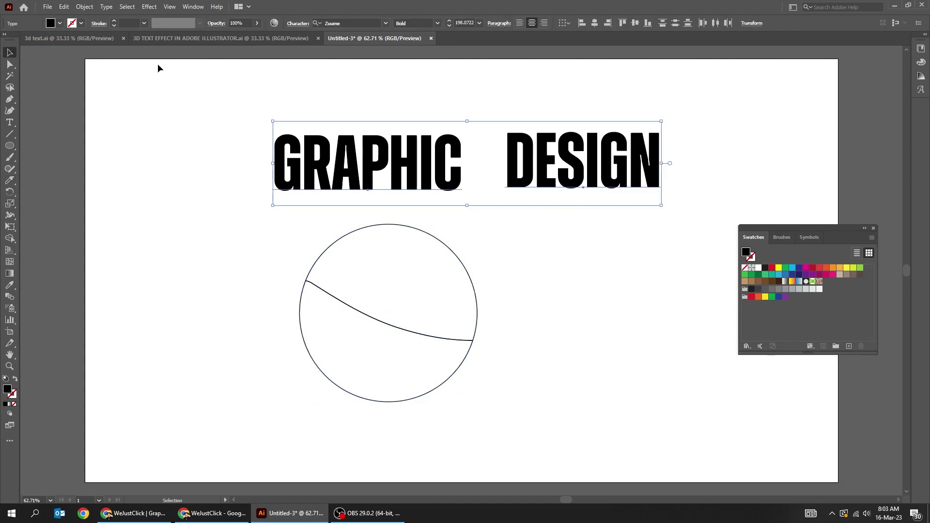
{"action": "left_click", "coordinate": [106, 6]}
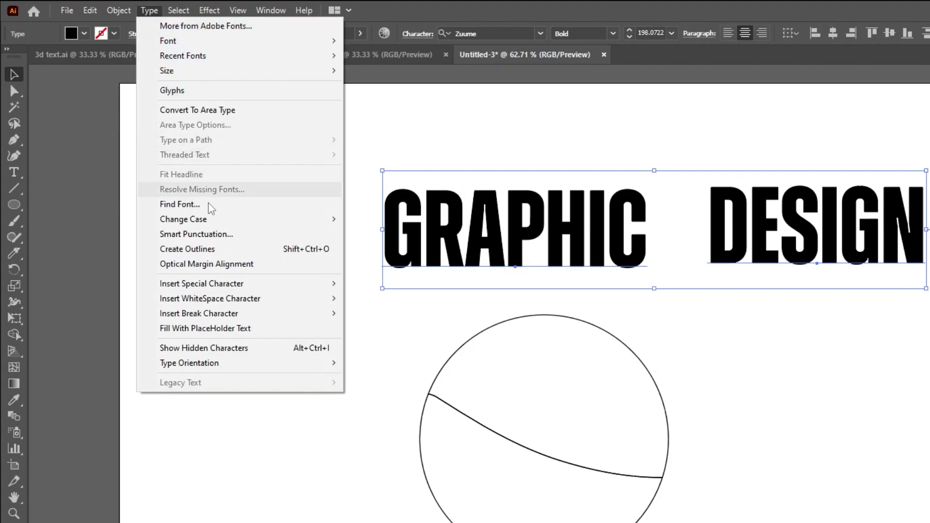
{"action": "left_click", "coordinate": [222, 249]}
- Warp GRAPHIC into the circle's upper piece using Envelope Distort > Make with Top Object
{"action": "left_click", "coordinate": [322, 296]}
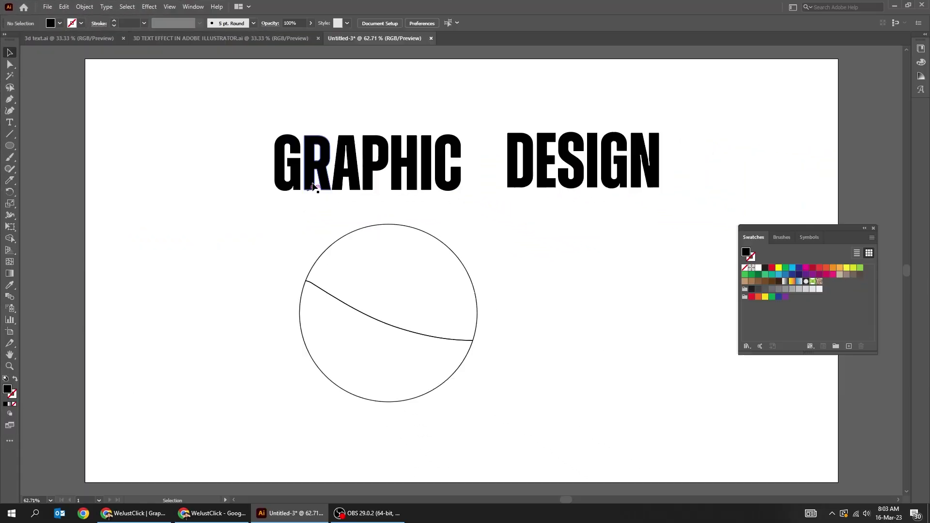
{"action": "left_click", "coordinate": [319, 172]}
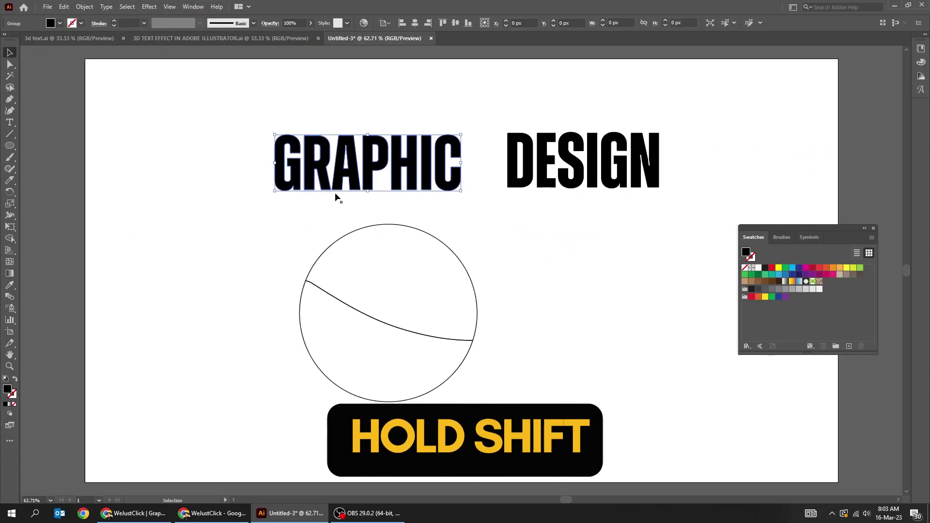
{"action": "left_click", "coordinate": [351, 231], "text": "shift"}
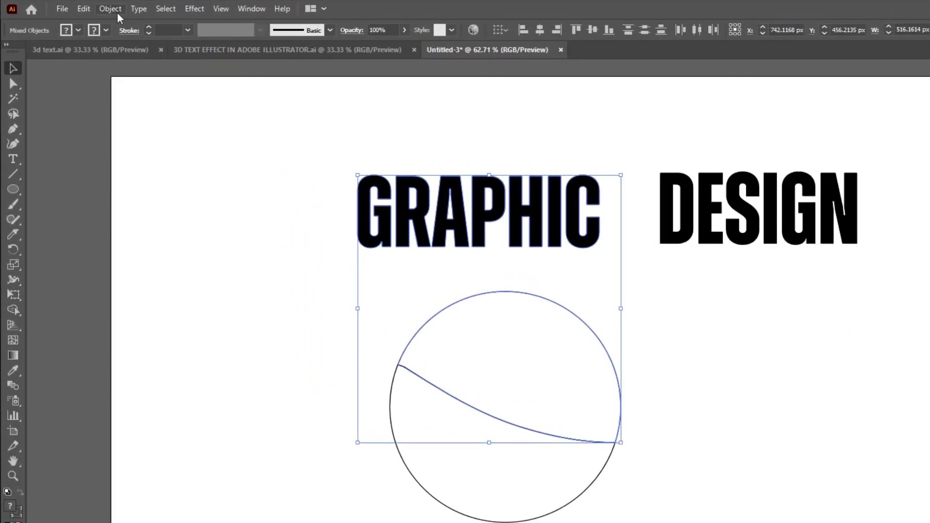
{"action": "left_click", "coordinate": [85, 6]}
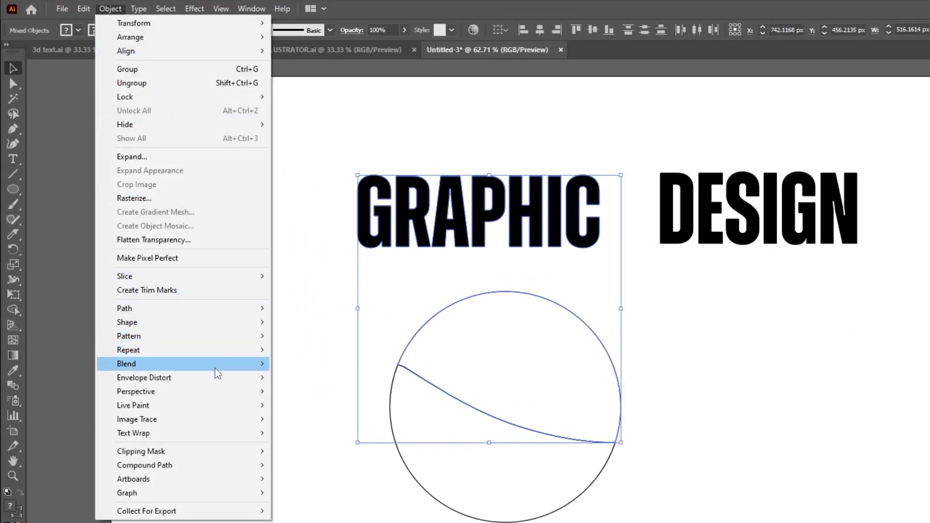
{"action": "mouse_move", "coordinate": [218, 380]}
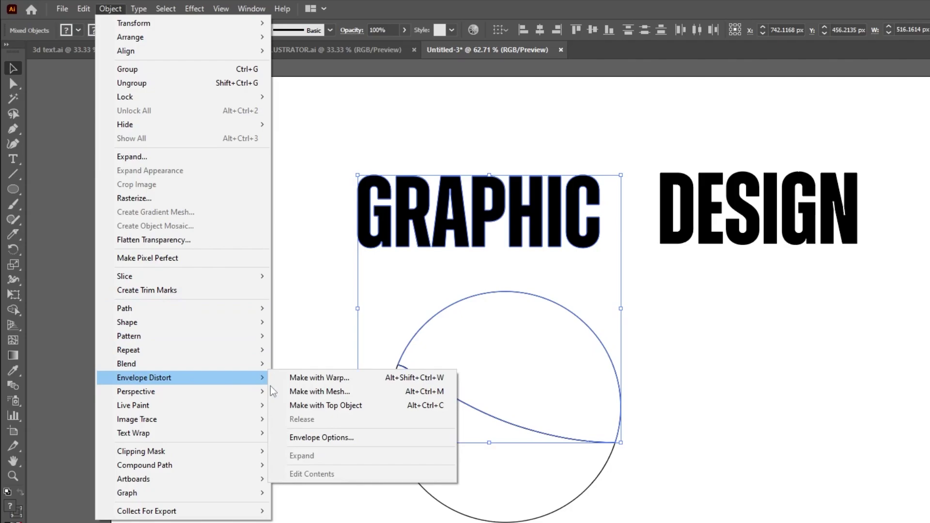
{"action": "left_click", "coordinate": [416, 411]}
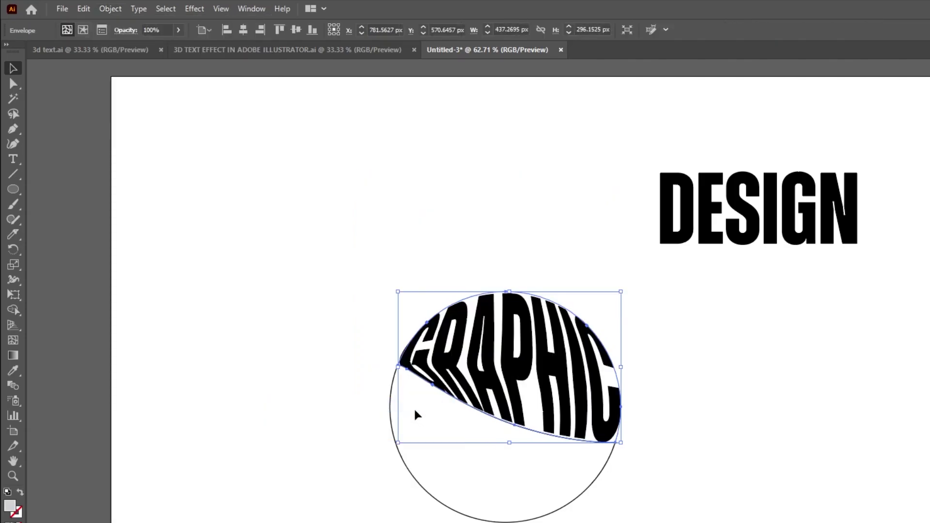
- Warp DESIGN into the circle's lower piece with Envelope Distort, then select the warped artwork
{"action": "left_click", "coordinate": [784, 368]}
{"action": "left_click", "coordinate": [717, 241]}
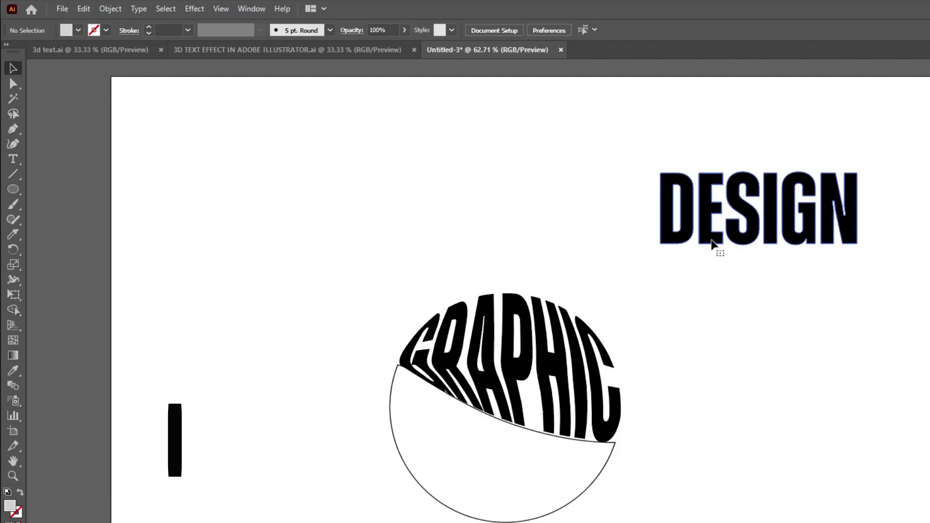
{"action": "left_click", "coordinate": [595, 487], "text": "shift"}
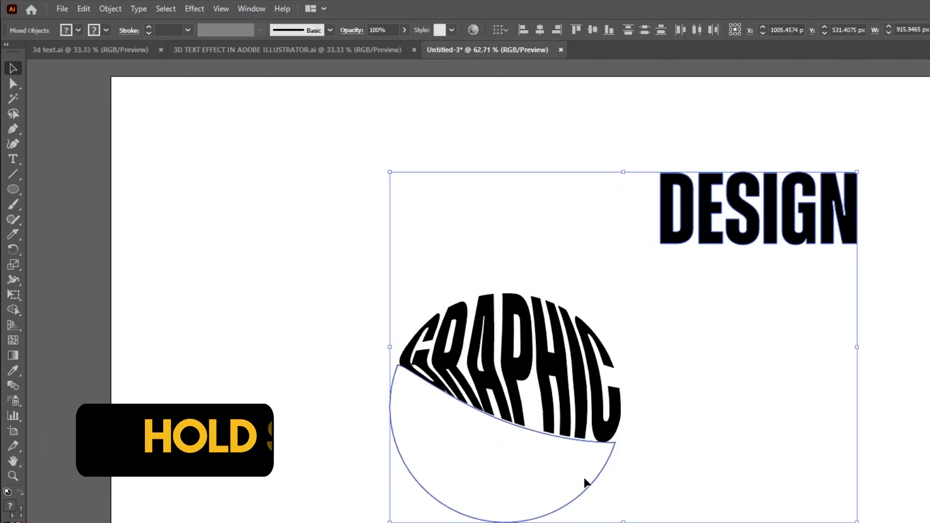
{"action": "left_click", "coordinate": [111, 9]}
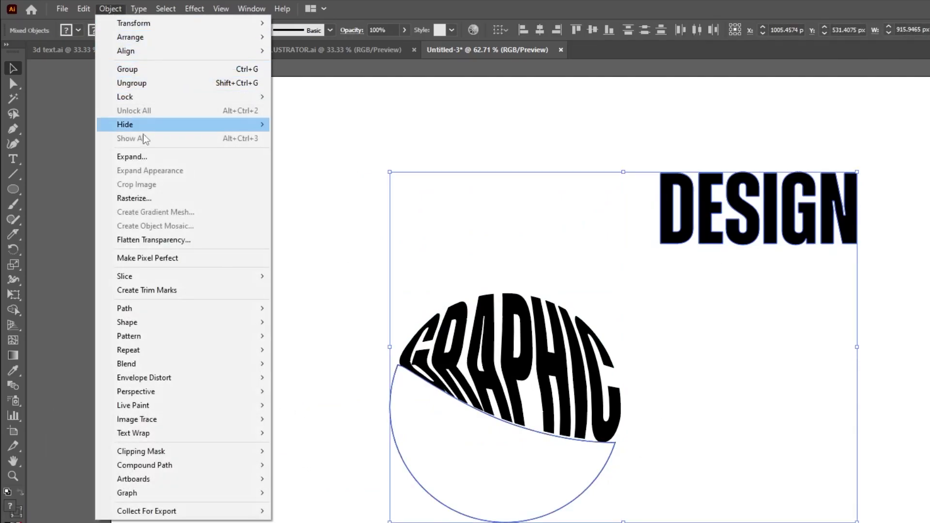
{"action": "mouse_move", "coordinate": [209, 378]}
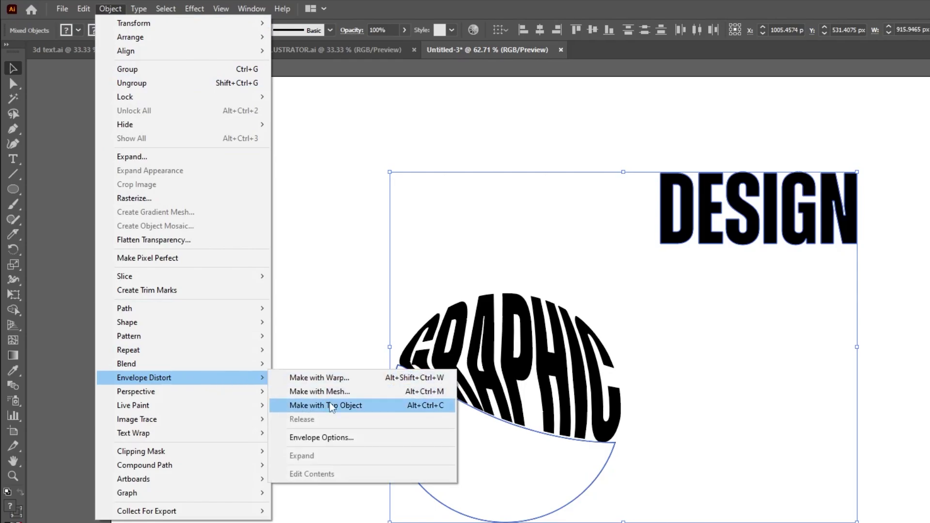
{"action": "left_click", "coordinate": [356, 407]}
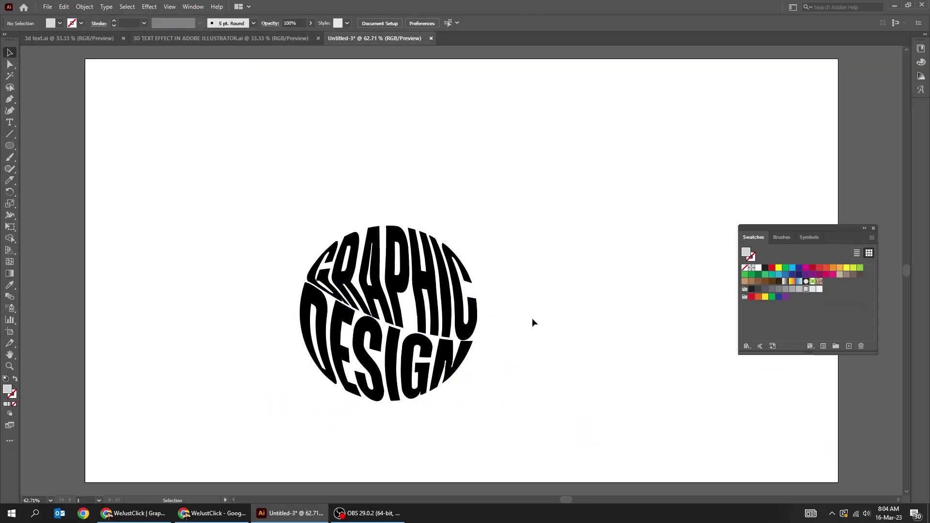
{"action": "left_click", "coordinate": [424, 370]}
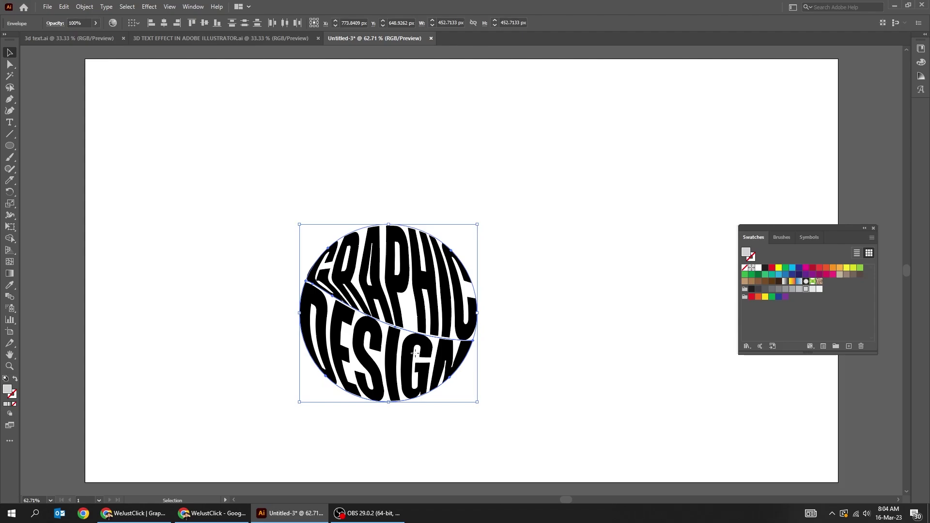
- Move the warped text up-left and expand it with Object and Fill checked
{"action": "left_click_drag", "start_coordinate": [338, 298], "coordinate": [304, 242]}
{"action": "left_click", "coordinate": [85, 8]}
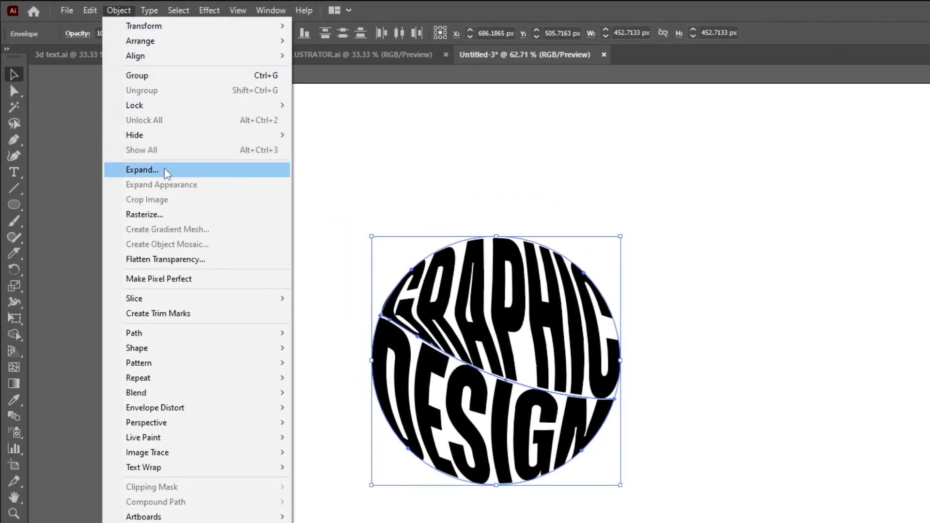
{"action": "left_click", "coordinate": [165, 170]}
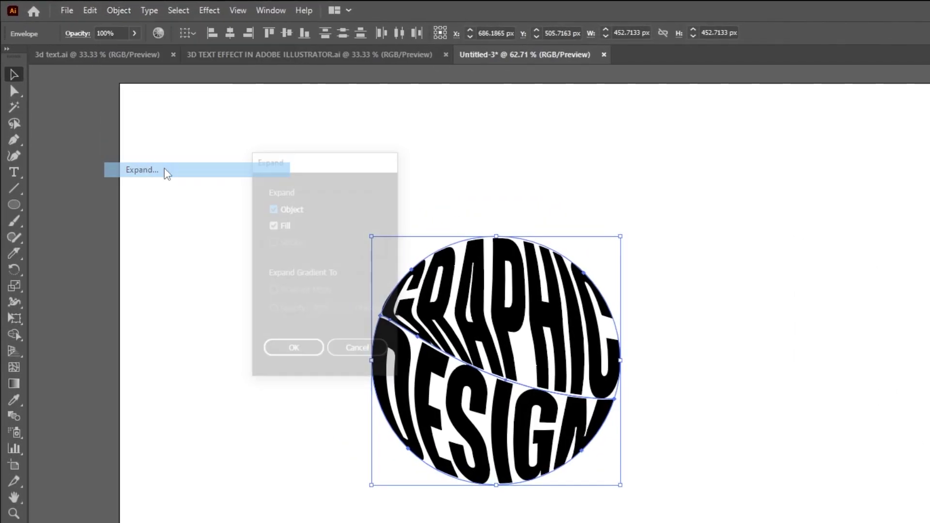
{"action": "left_click", "coordinate": [289, 350]}
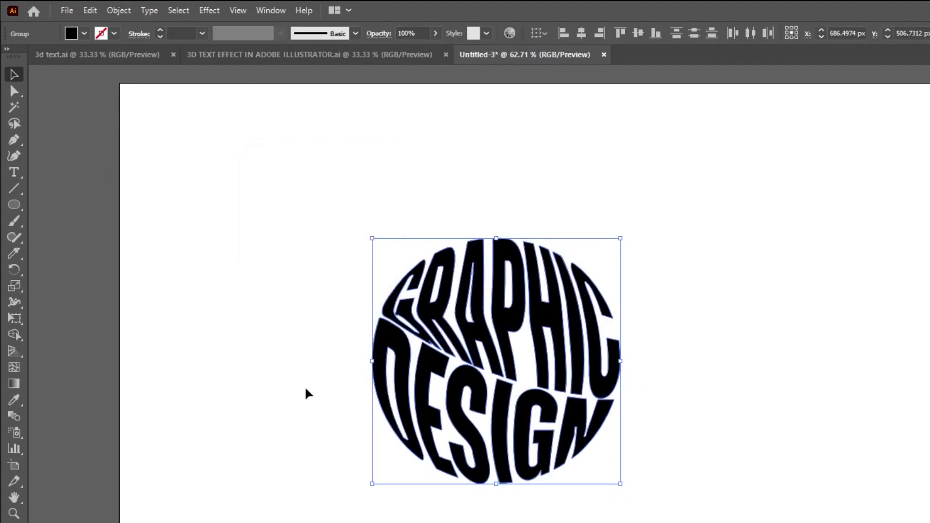
- Copy the expanded GRAPHIC DESIGN artwork and paste it in back
{"action": "left_click", "coordinate": [90, 10]}
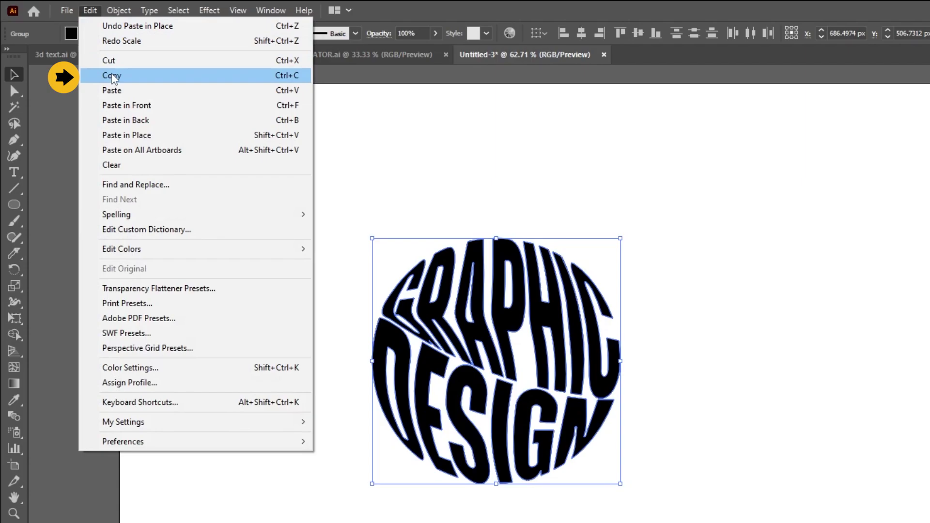
{"action": "left_click", "coordinate": [112, 75]}
{"action": "left_click", "coordinate": [90, 11]}
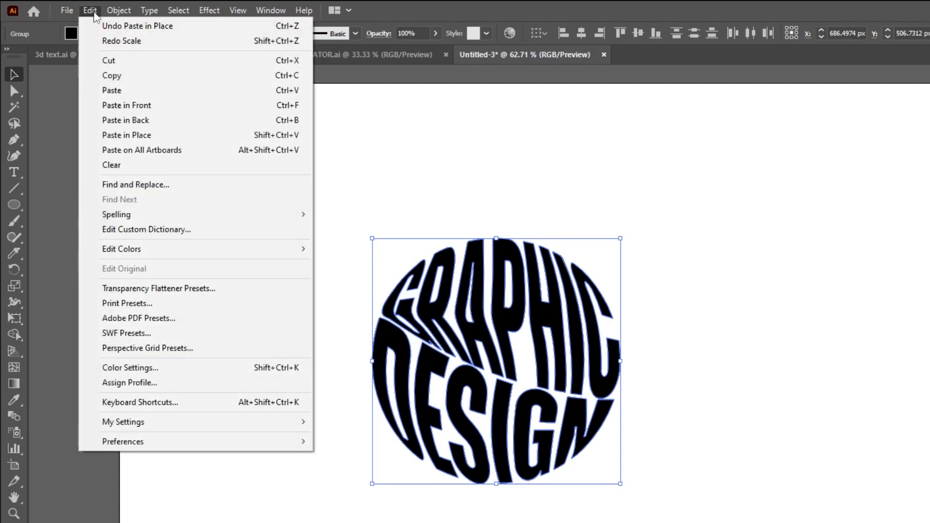
{"action": "left_click", "coordinate": [107, 122]}
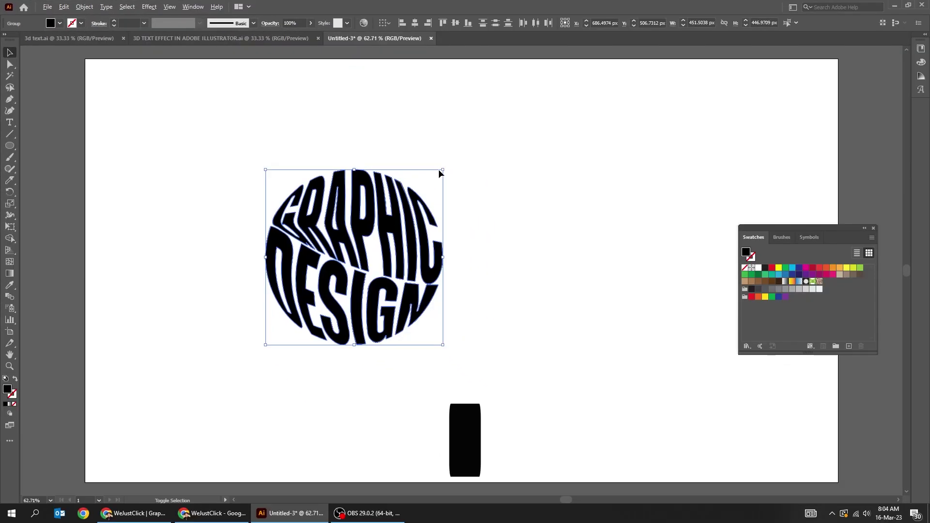
- Shrink the pasted copy around its centre, group it, and select all the artwork
{"action": "left_click_drag", "start_coordinate": [440, 173], "coordinate": [391, 237]}
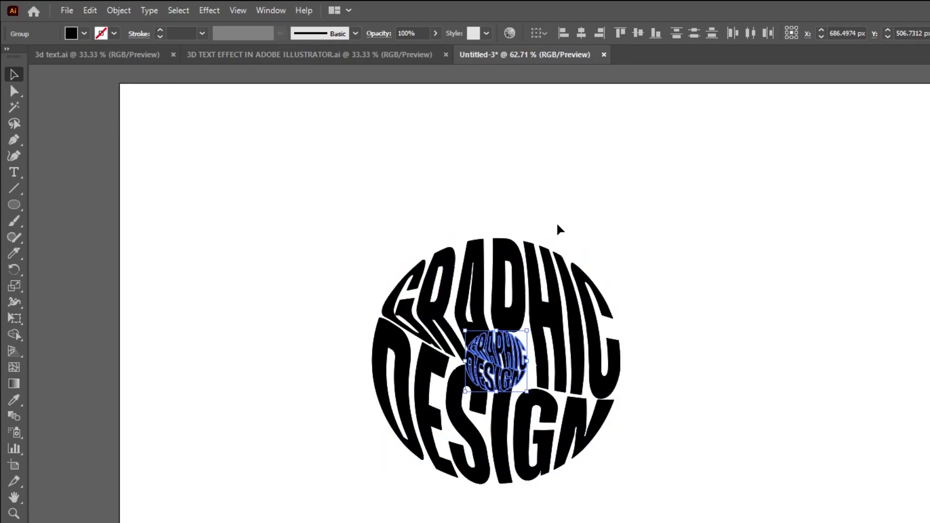
{"action": "left_click", "coordinate": [119, 10]}
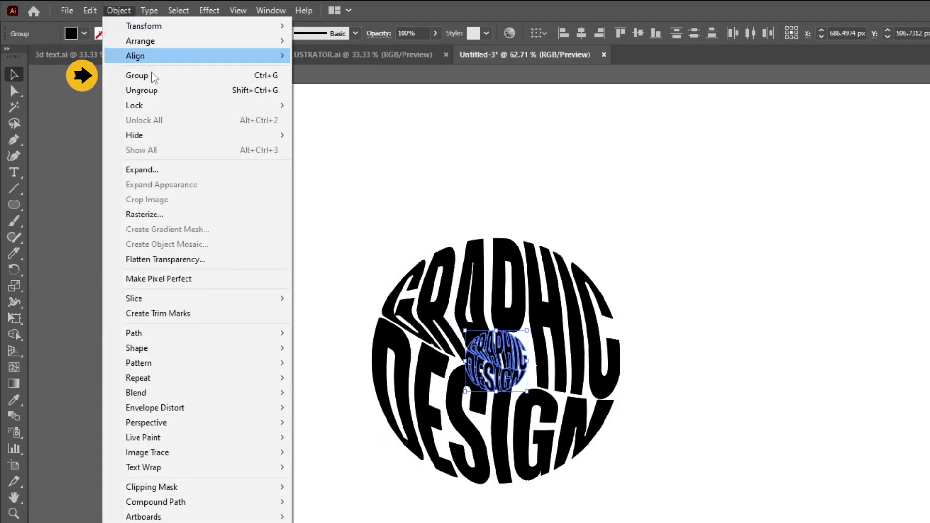
{"action": "left_click", "coordinate": [165, 75]}
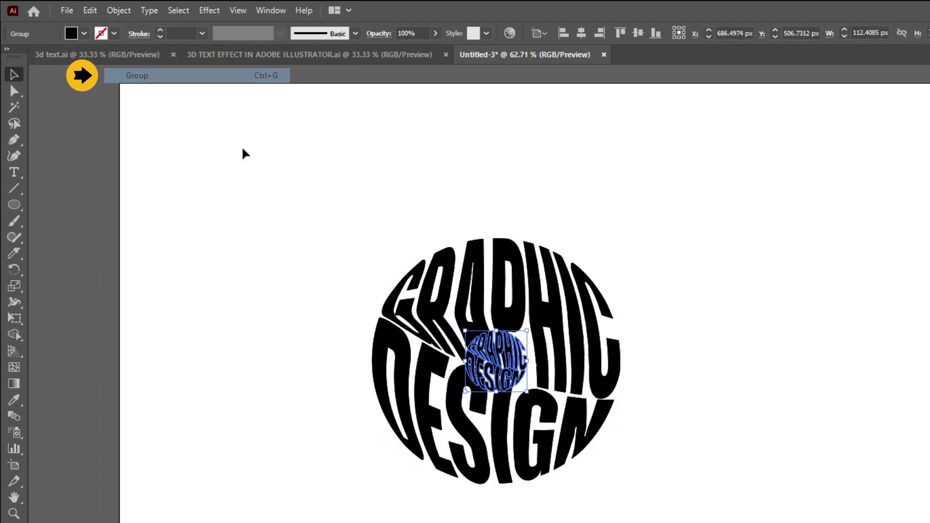
{"action": "left_click", "coordinate": [377, 253]}
{"action": "left_click_drag", "start_coordinate": [382, 231], "coordinate": [399, 404]}
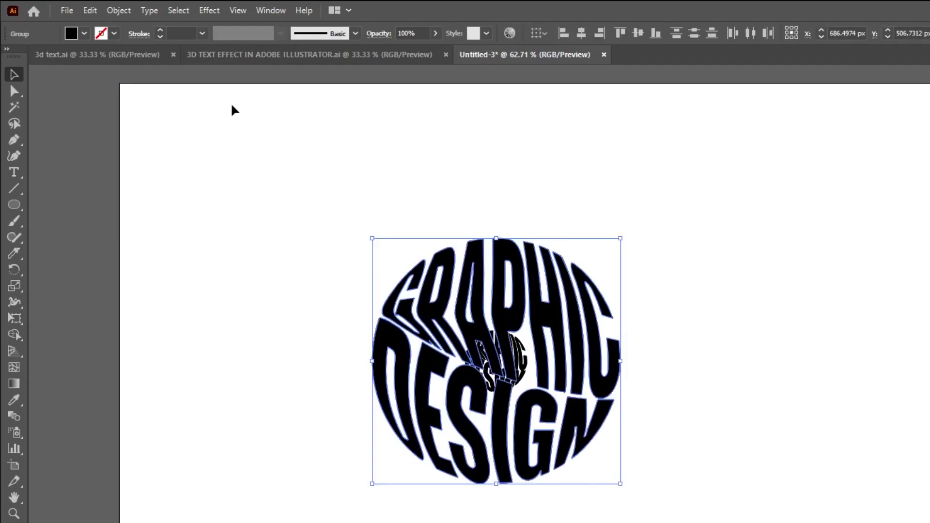
- Group the large and small text together and fill it red
{"action": "left_click", "coordinate": [121, 11]}
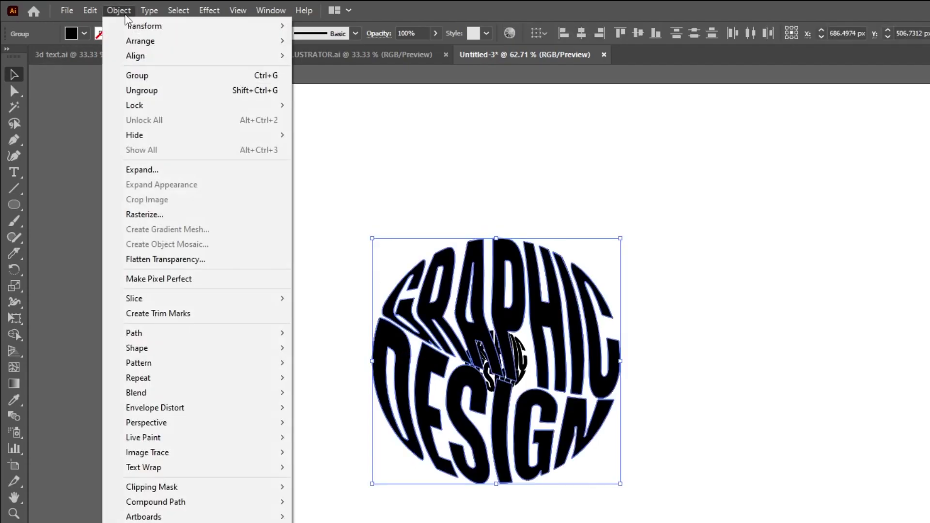
{"action": "left_click", "coordinate": [150, 75]}
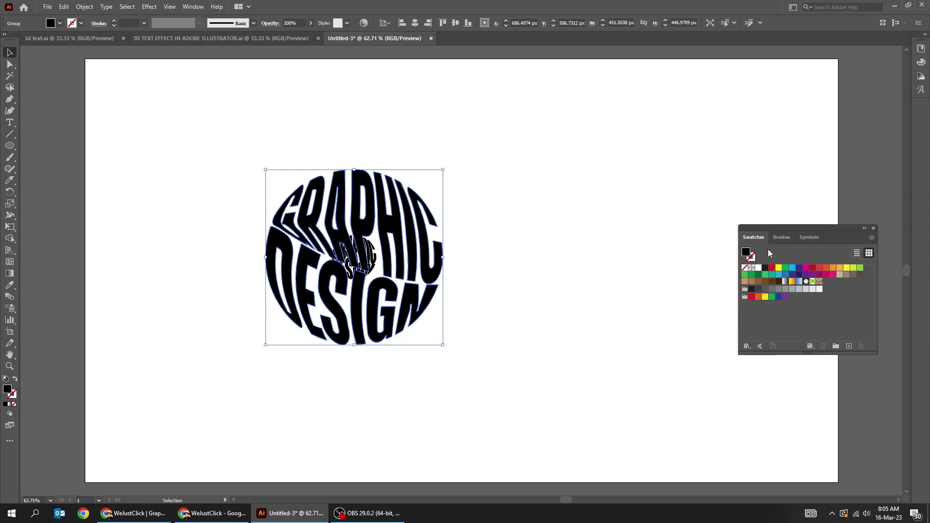
{"action": "left_click_drag", "start_coordinate": [788, 226], "coordinate": [611, 161]}
{"action": "left_click", "coordinate": [597, 201]}
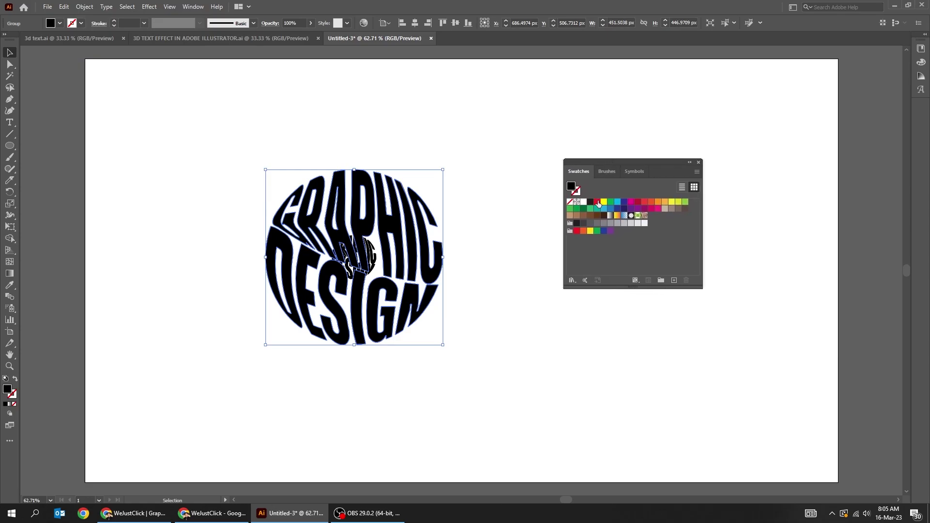
{"action": "left_click", "coordinate": [474, 251]}
- Enlarge the small black inner copy and give the red group a 0.75 pt stroke
{"action": "left_click", "coordinate": [358, 257]}
{"action": "left_click_drag", "start_coordinate": [377, 236], "coordinate": [399, 220]}
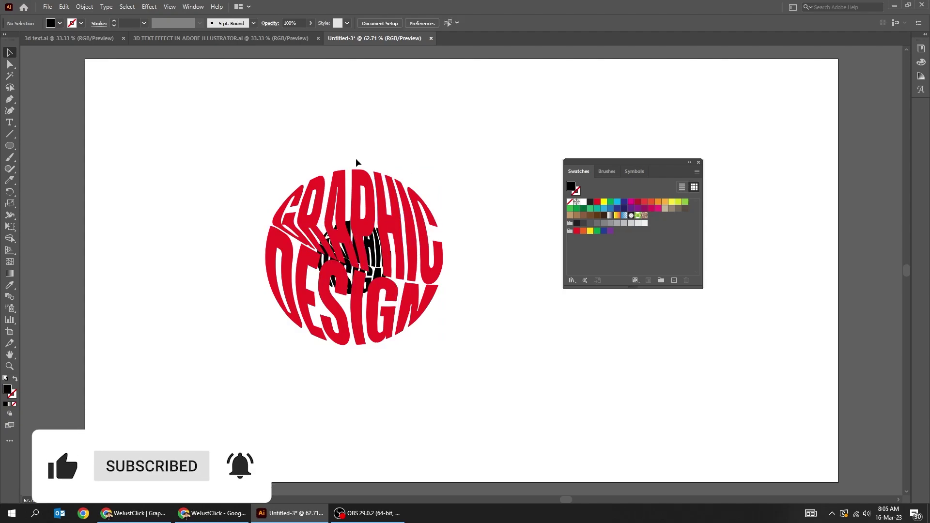
{"action": "left_click", "coordinate": [316, 166]}
{"action": "left_click", "coordinate": [317, 177]}
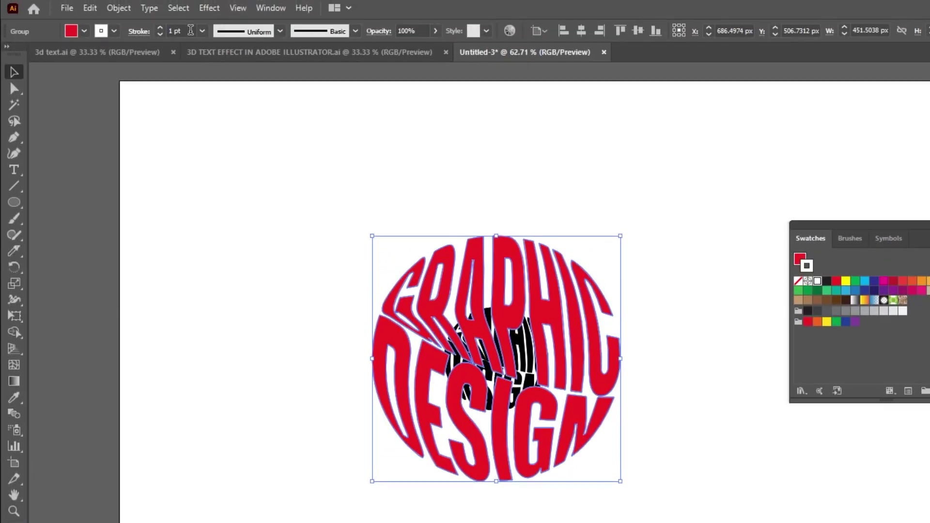
{"action": "left_click", "coordinate": [160, 34]}
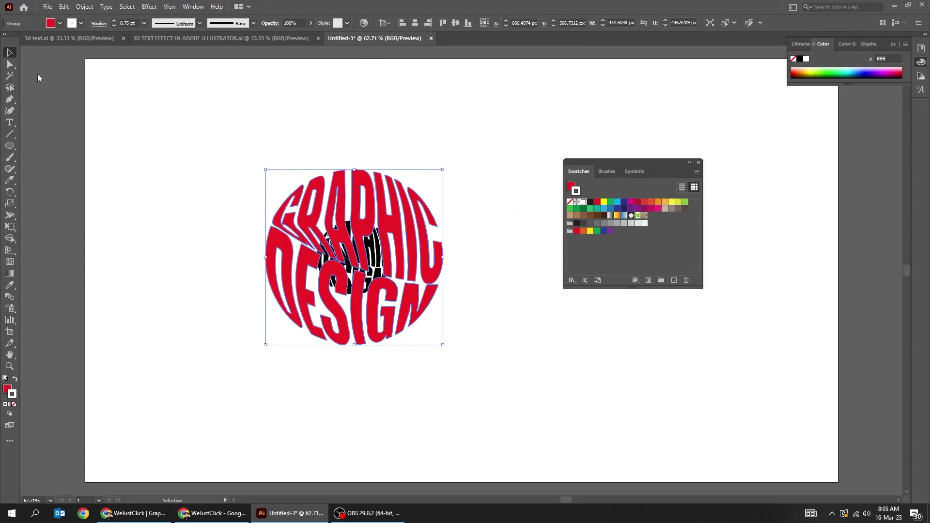
{"action": "left_click", "coordinate": [258, 194]}
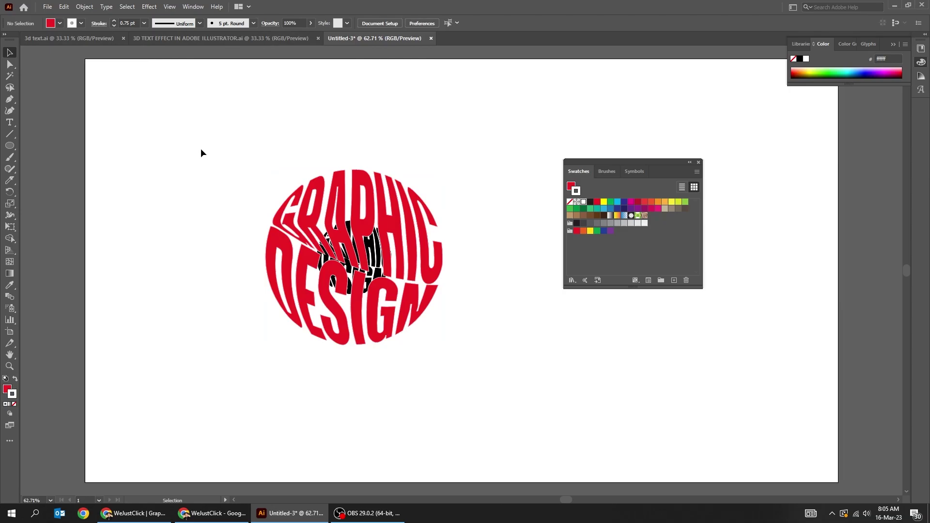
- Select both text copies and set the blend options to 50 specified steps
{"action": "left_click_drag", "start_coordinate": [448, 323], "coordinate": [418, 301]}
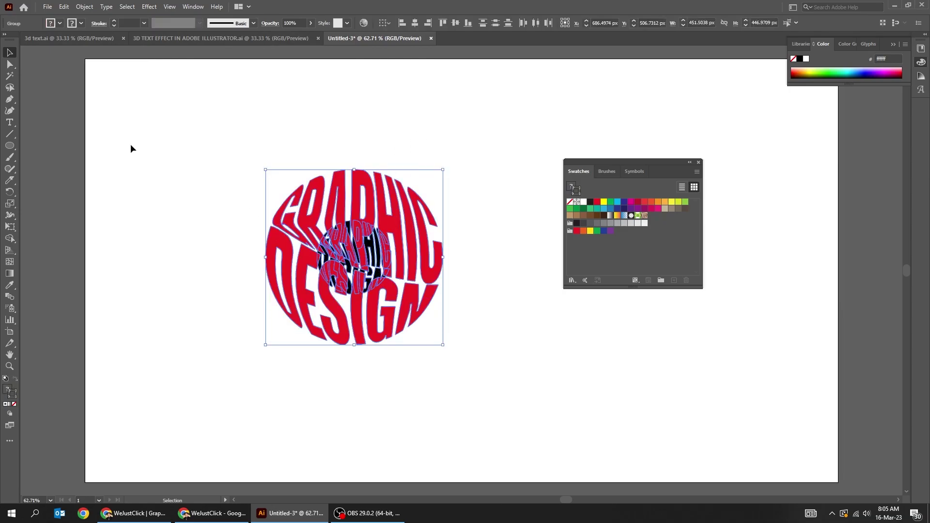
{"action": "key", "text": "ctrl+alt+b"}
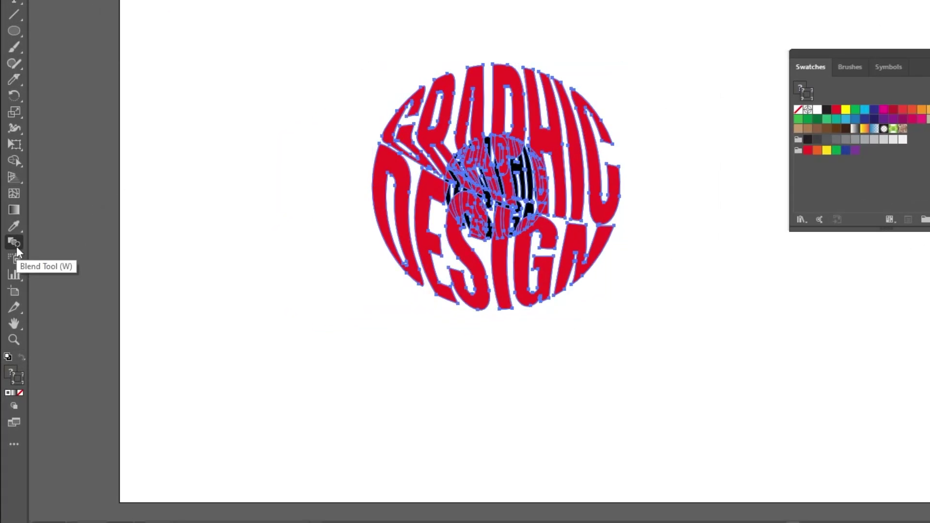
{"action": "double_click", "coordinate": [14, 242]}
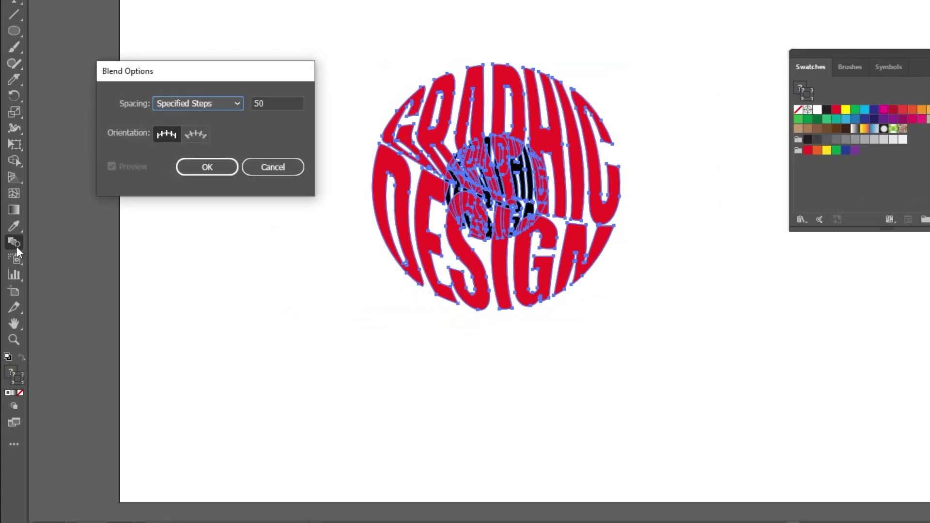
{"action": "left_click", "coordinate": [213, 109]}
{"action": "left_click", "coordinate": [211, 138]}
{"action": "left_click", "coordinate": [207, 167]}
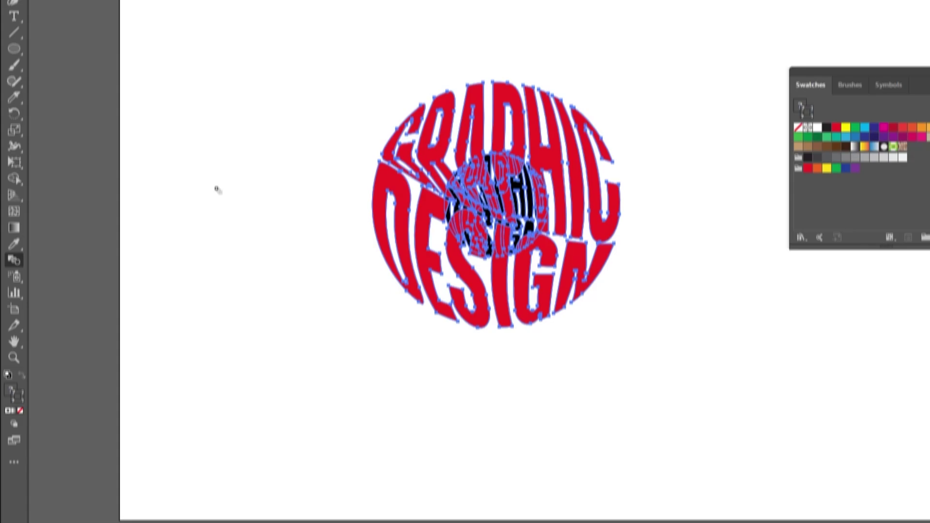
- Blend the large and small text copies together, then scale the blended circle up
{"action": "left_click", "coordinate": [119, 11]}
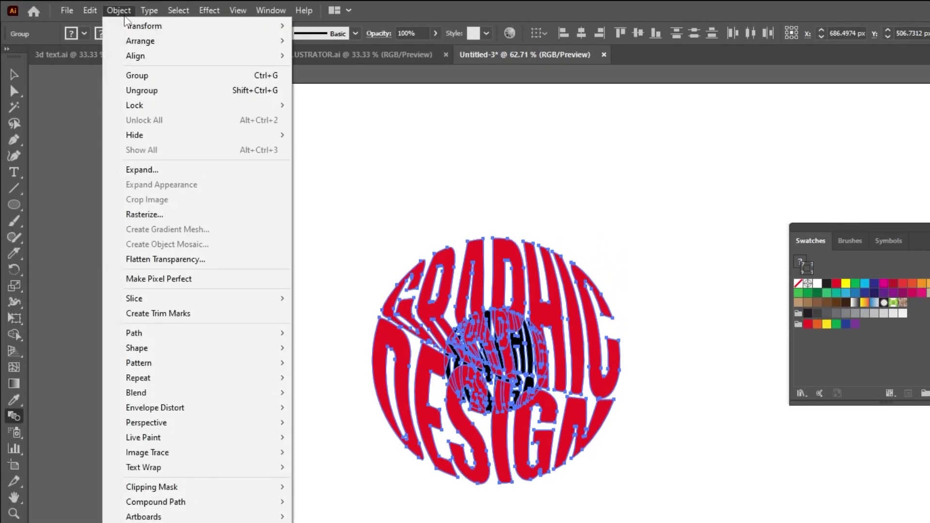
{"action": "mouse_move", "coordinate": [200, 400]}
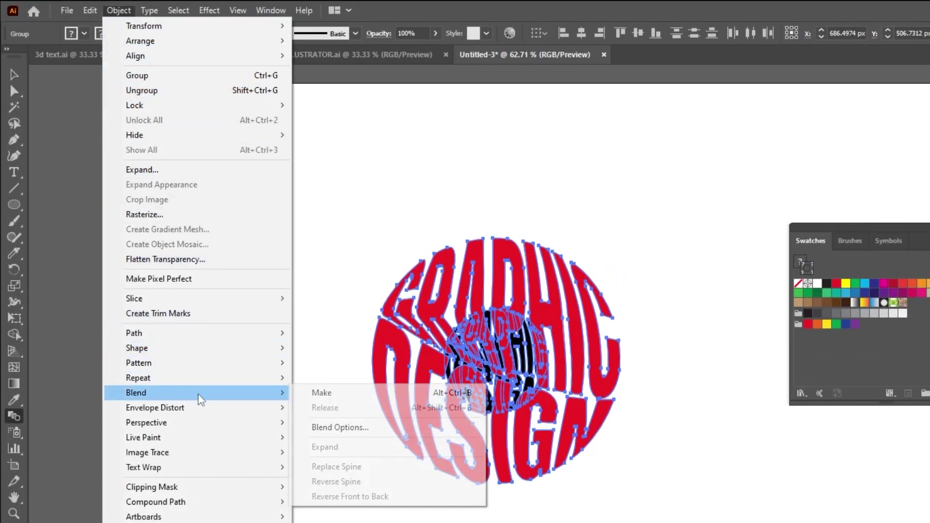
{"action": "left_click", "coordinate": [342, 398]}
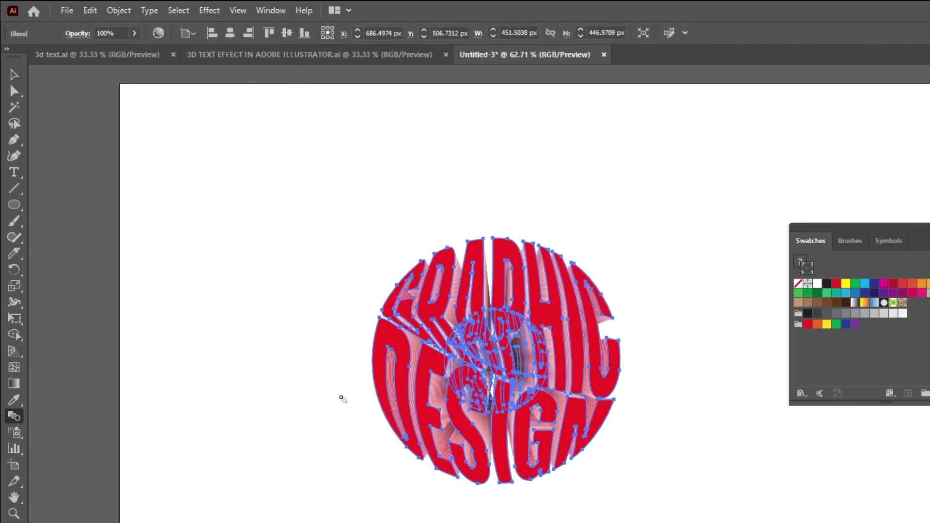
{"action": "key", "text": "v"}
{"action": "left_click", "coordinate": [691, 506]}
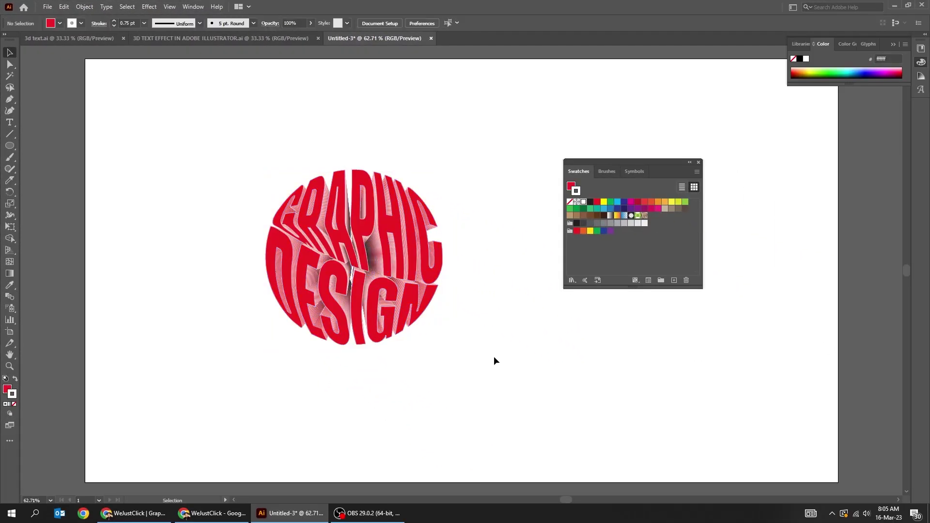
{"action": "left_click_drag", "start_coordinate": [507, 381], "coordinate": [283, 169]}
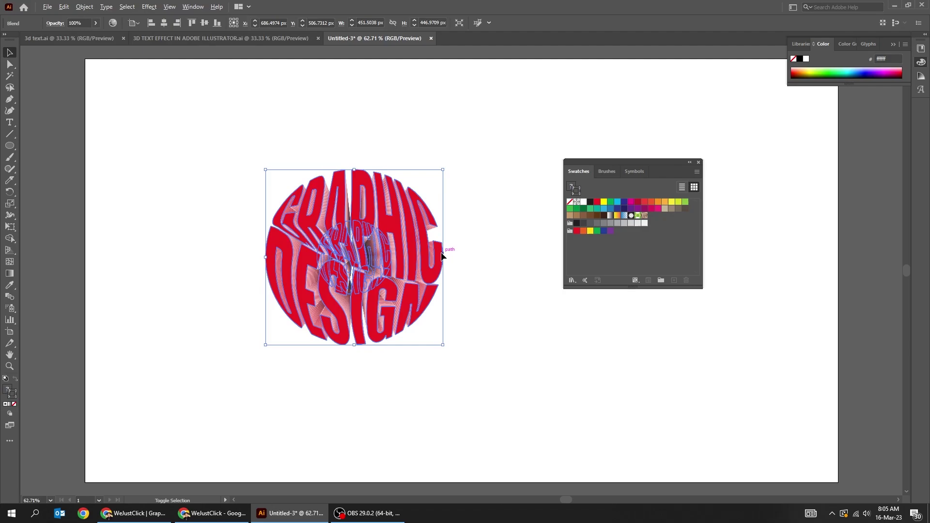
{"action": "left_click_drag", "start_coordinate": [442, 257], "coordinate": [530, 269]}
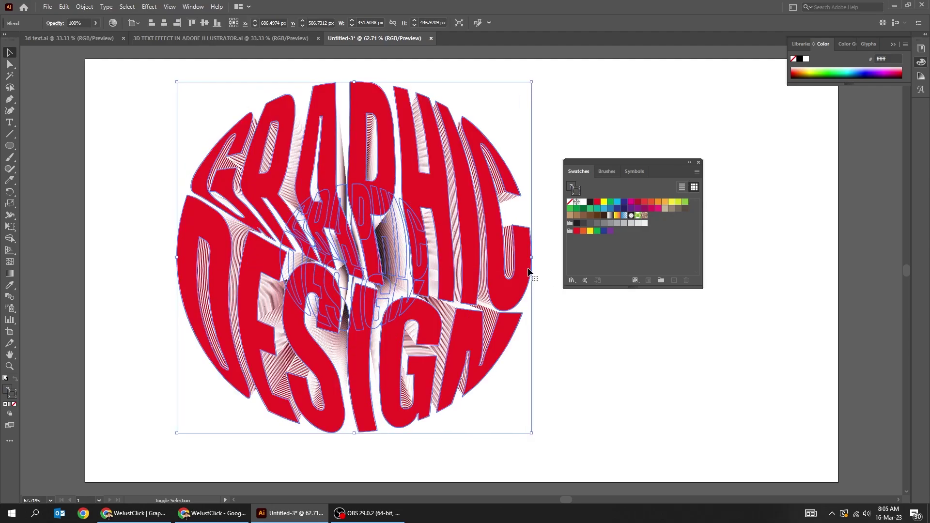
- Draw a 1920 × 1080 px rectangle covering the whole artboard
{"action": "left_click", "coordinate": [699, 163]}
{"action": "left_click", "coordinate": [595, 254]}
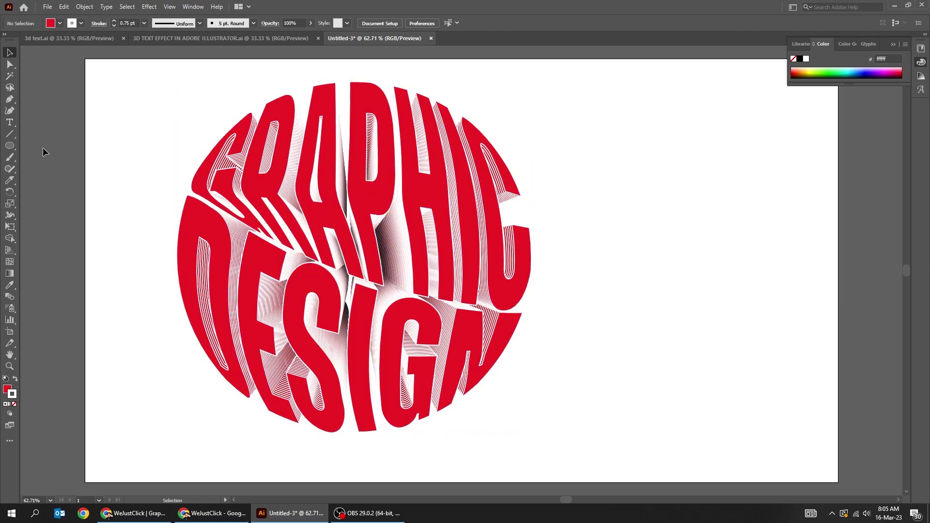
{"action": "left_click_drag", "start_coordinate": [10, 145], "coordinate": [49, 146]}
{"action": "key", "text": "ctrl+minus"}
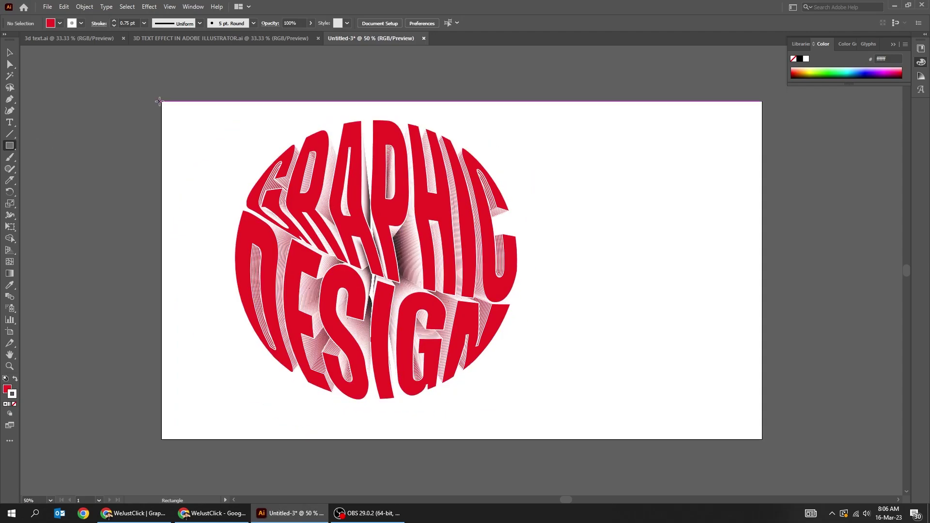
{"action": "left_click_drag", "start_coordinate": [159, 101], "coordinate": [763, 440]}
- Send the rectangle to the back and fill it black
{"action": "key", "text": "v"}
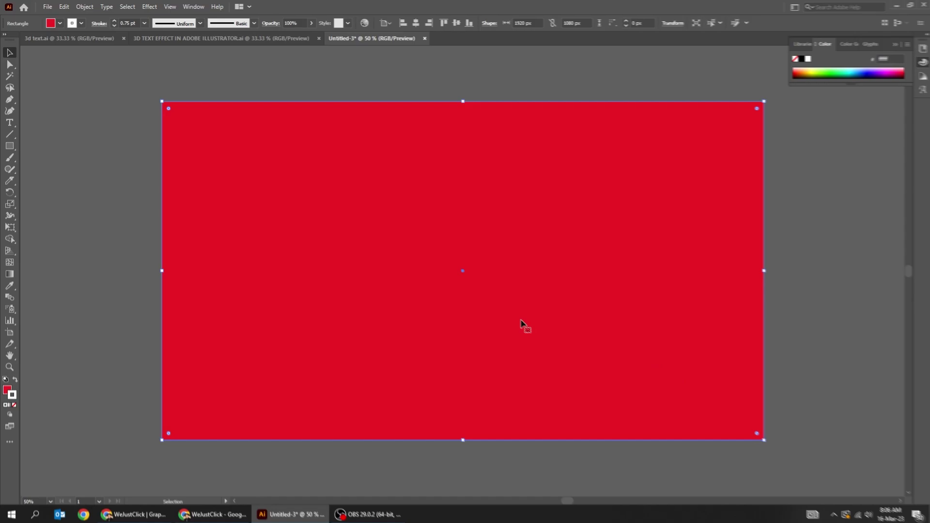
{"action": "left_click", "coordinate": [84, 7]}
{"action": "mouse_move", "coordinate": [99, 30]}
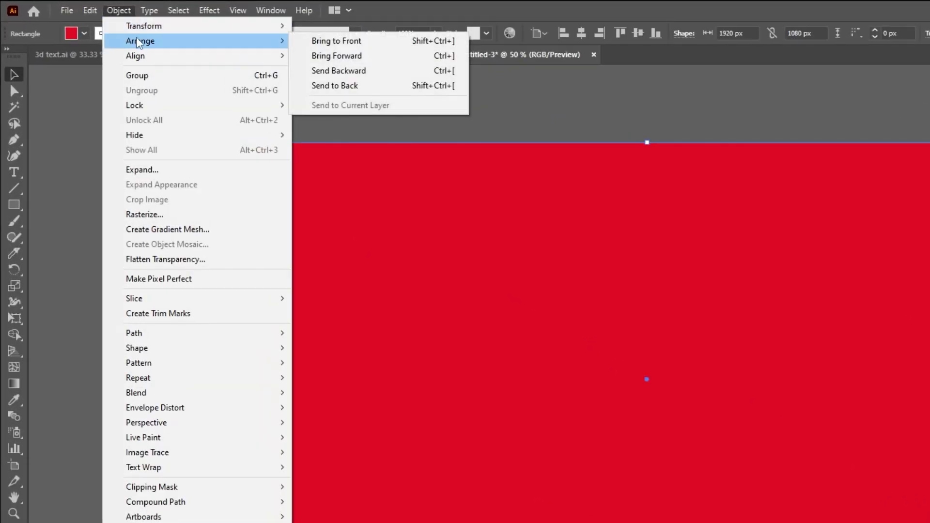
{"action": "left_click", "coordinate": [339, 86]}
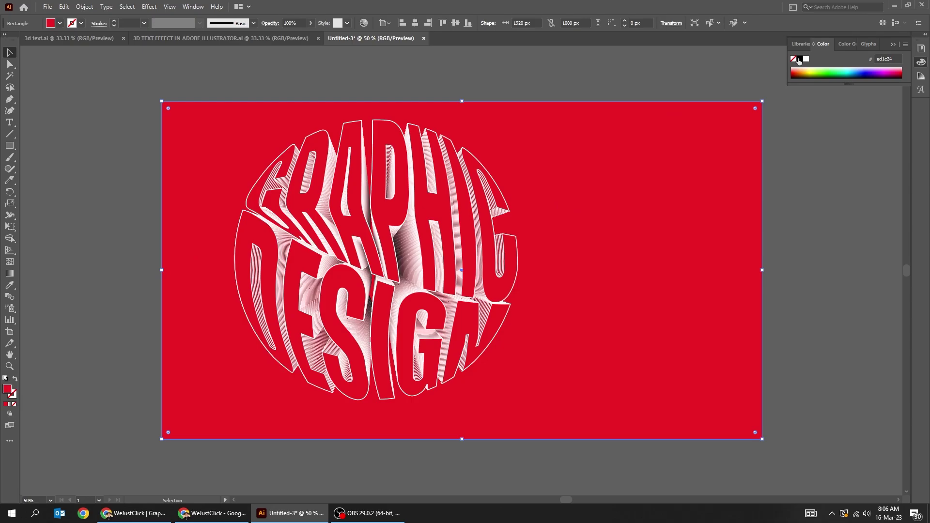
{"action": "left_click", "coordinate": [799, 58]}
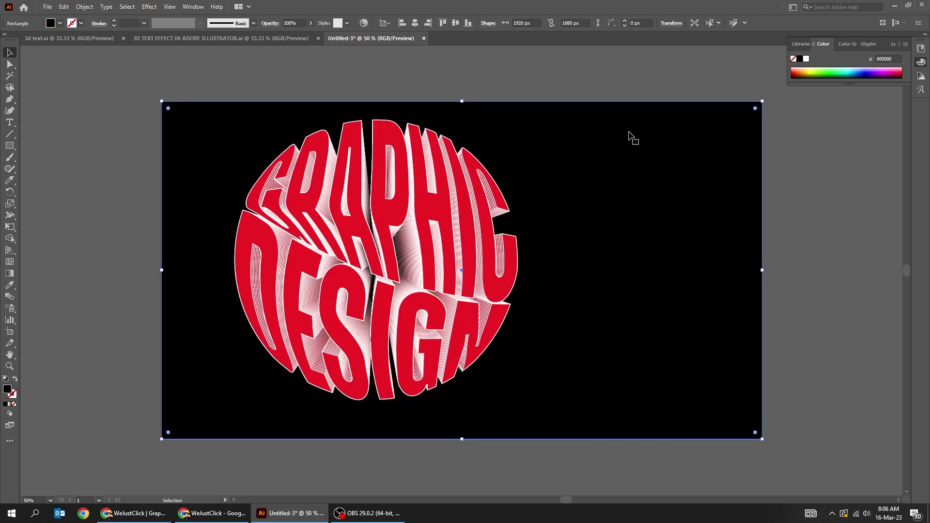
{"action": "left_click", "coordinate": [84, 7]}
- Lock the black background and direct-select the letters G, R, A, N and S
{"action": "mouse_move", "coordinate": [211, 73]}
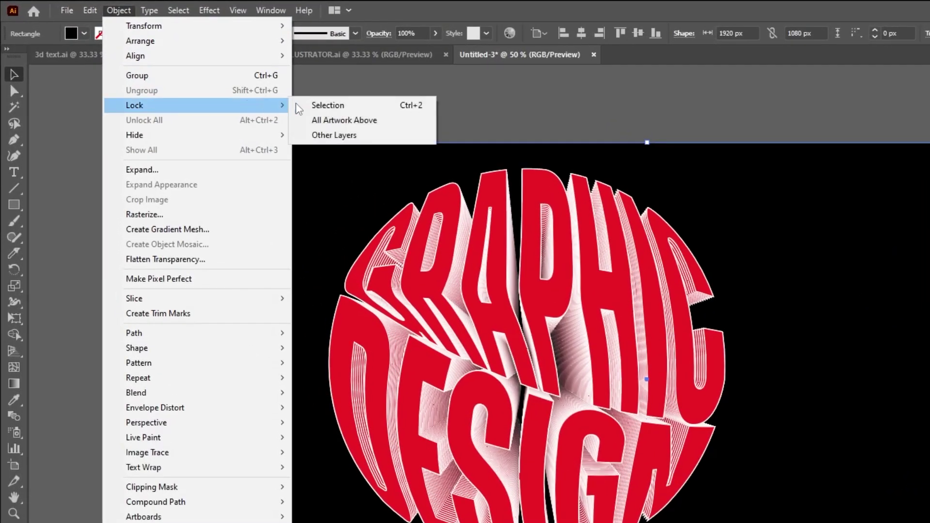
{"action": "left_click", "coordinate": [319, 106]}
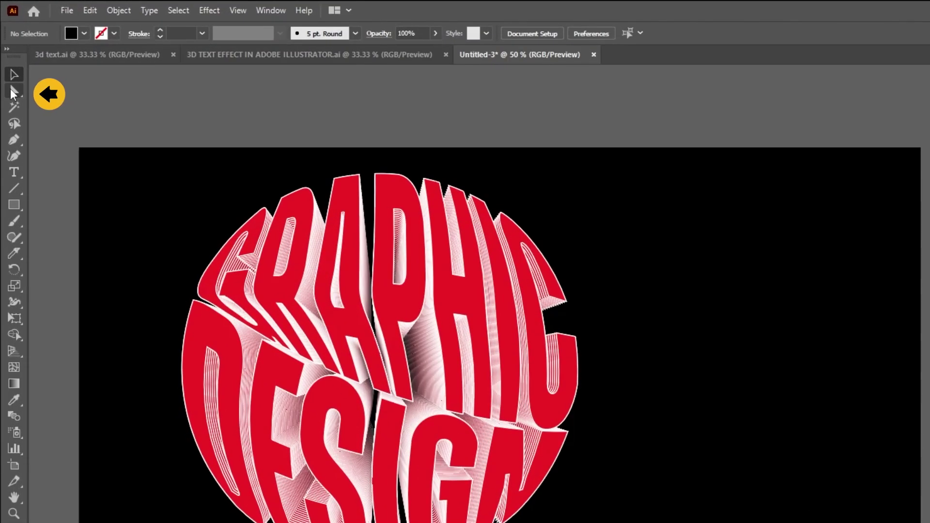
{"action": "left_click", "coordinate": [11, 89]}
{"action": "left_click", "coordinate": [257, 228]}
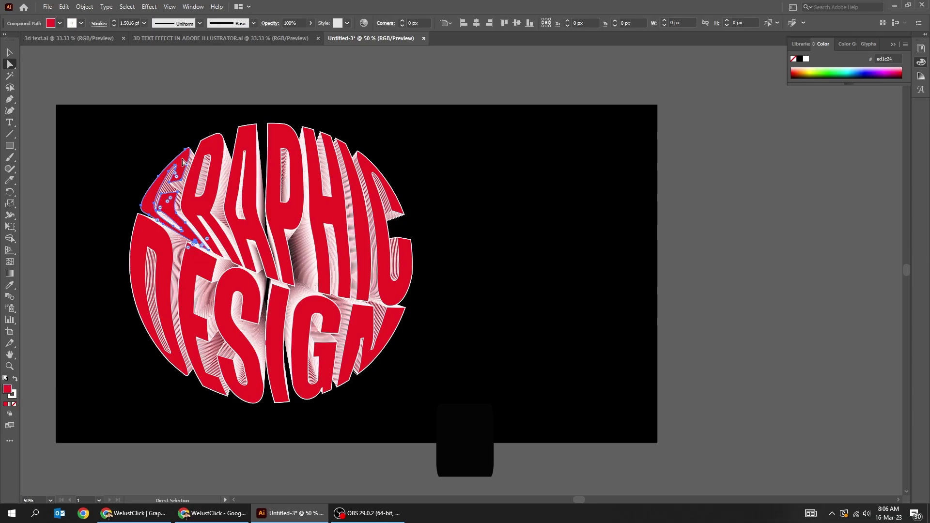
{"action": "left_click", "coordinate": [238, 146], "text": "shift"}
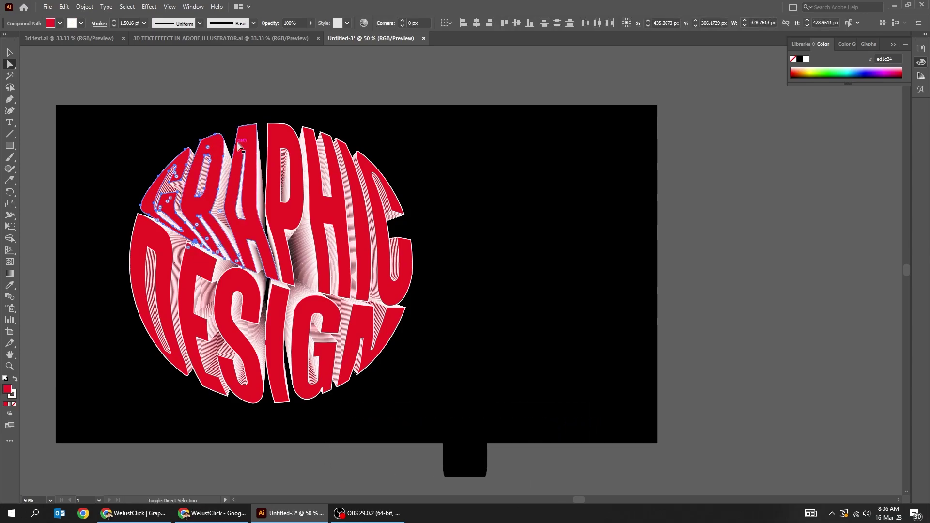
{"action": "left_click", "coordinate": [252, 143], "text": "shift"}
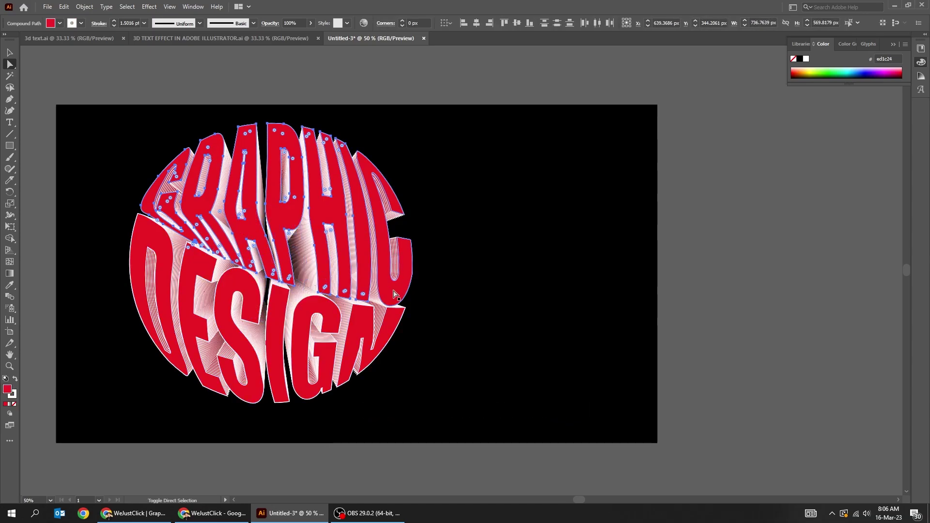
{"action": "left_click", "coordinate": [369, 334], "text": "shift"}
{"action": "left_click", "coordinate": [264, 310], "text": "shift"}
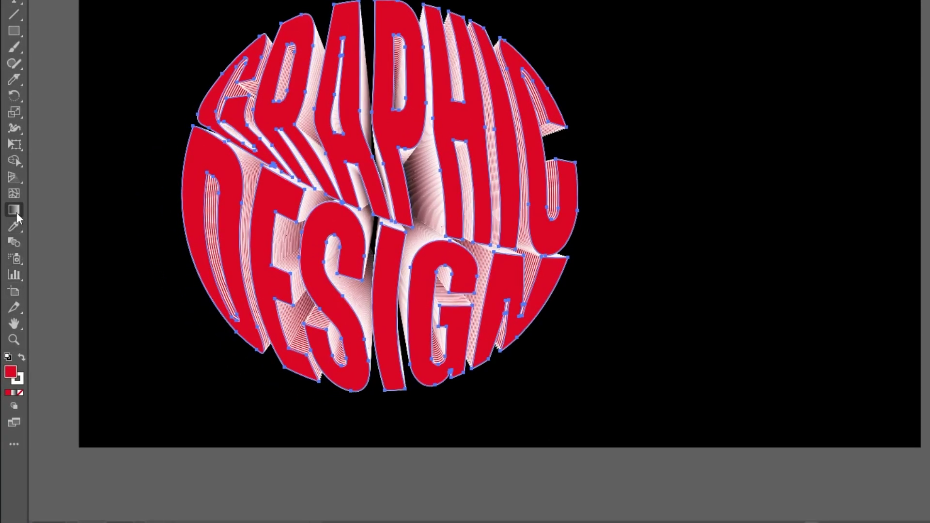
- Apply the Orange, Yellow gradient at a 150° angle and adjust its colour stops
{"action": "double_click", "coordinate": [16, 212]}
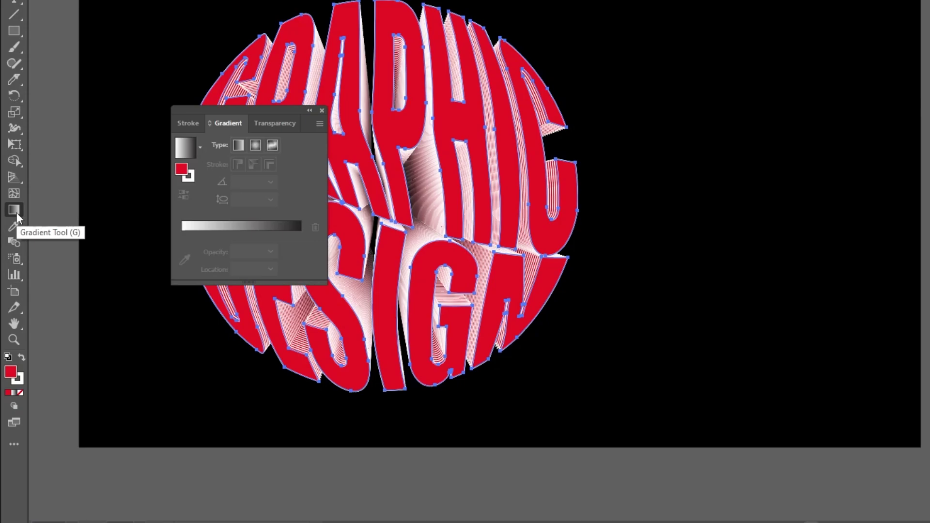
{"action": "left_click_drag", "start_coordinate": [185, 143], "coordinate": [705, 158]}
{"action": "left_click", "coordinate": [713, 188]}
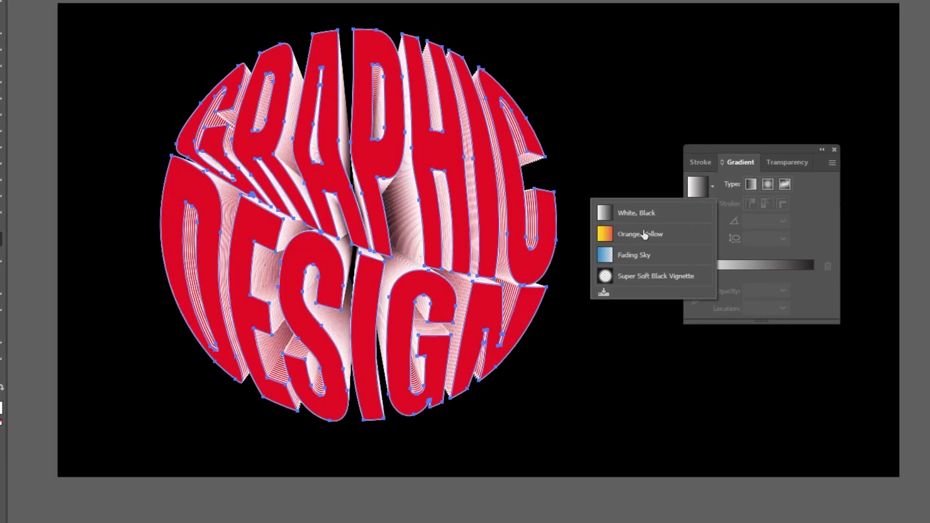
{"action": "left_click", "coordinate": [609, 233]}
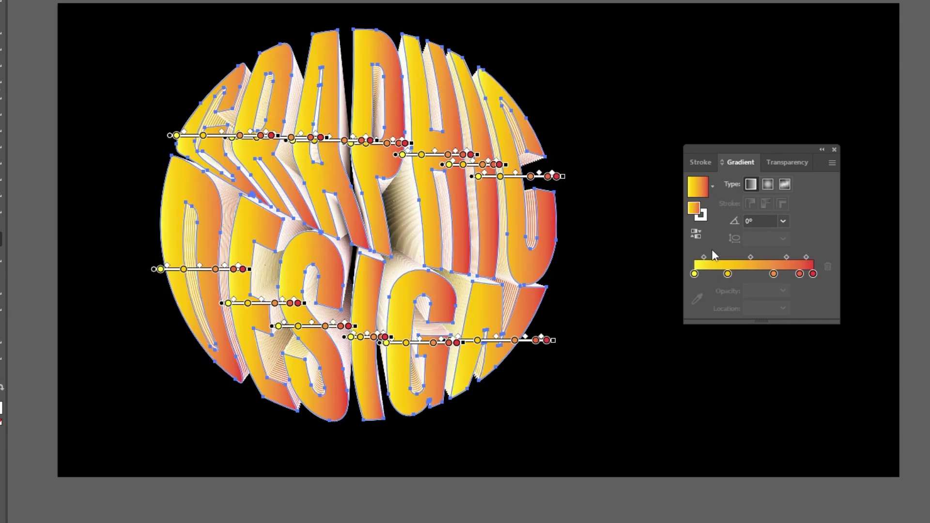
{"action": "left_click", "coordinate": [783, 222]}
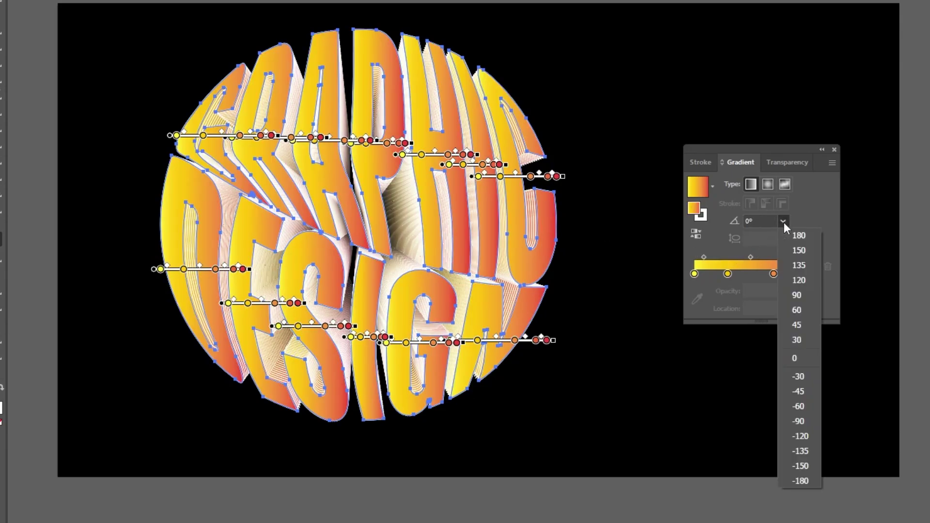
{"action": "left_click", "coordinate": [800, 254]}
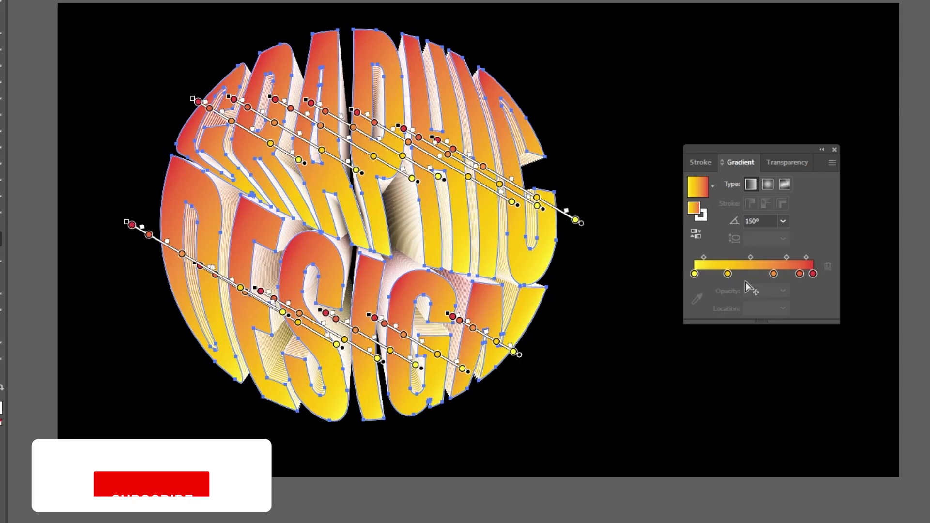
{"action": "left_click_drag", "start_coordinate": [728, 274], "coordinate": [800, 274]}
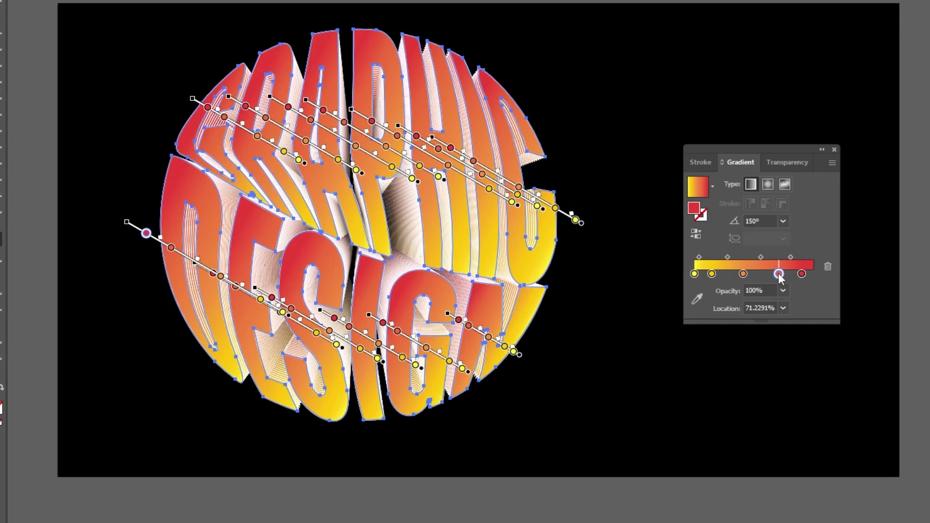
{"action": "left_click_drag", "start_coordinate": [802, 274], "coordinate": [797, 274]}
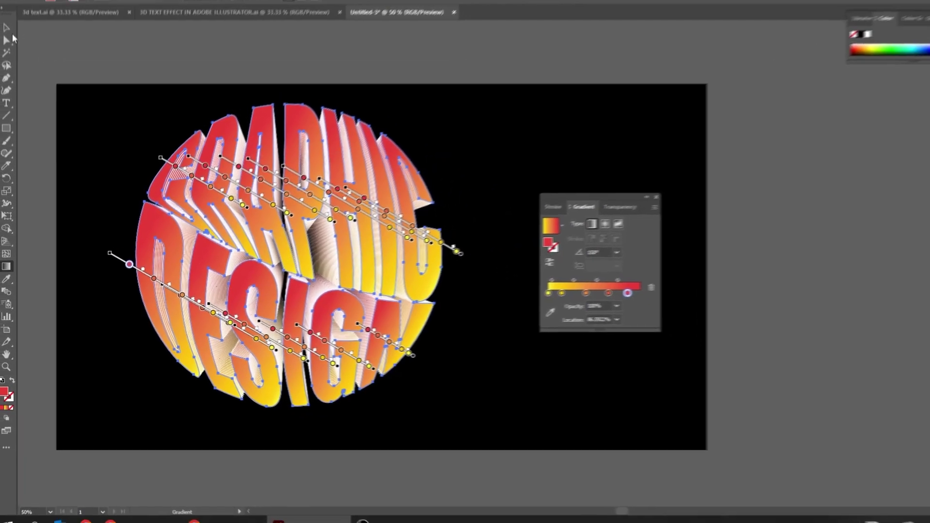
{"action": "left_click", "coordinate": [10, 53]}
- Hide the tools and panels, deselect the artwork, then enlarge the GRAPHIC DESIGN circle past the black artboard
{"action": "key", "text": "Tab"}
{"action": "left_click", "coordinate": [446, 311]}
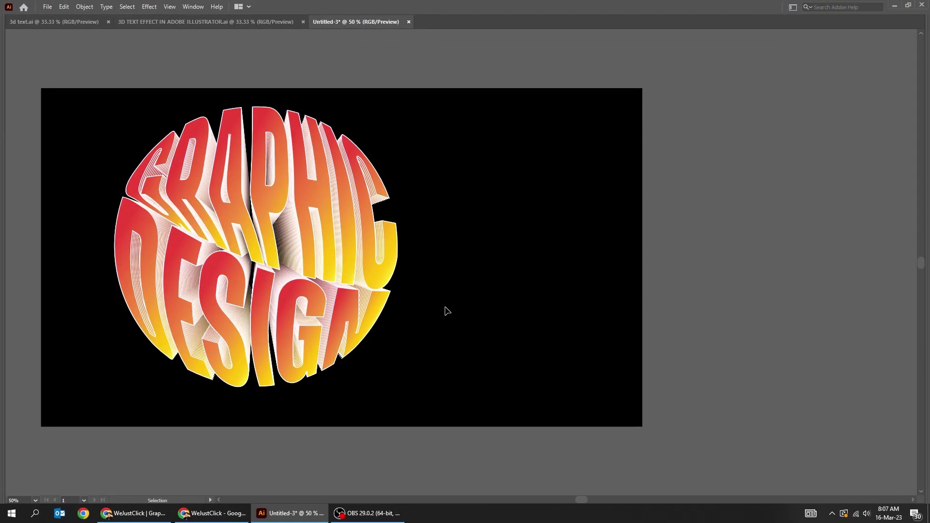
{"action": "left_click_drag", "start_coordinate": [398, 257], "coordinate": [332, 265]}
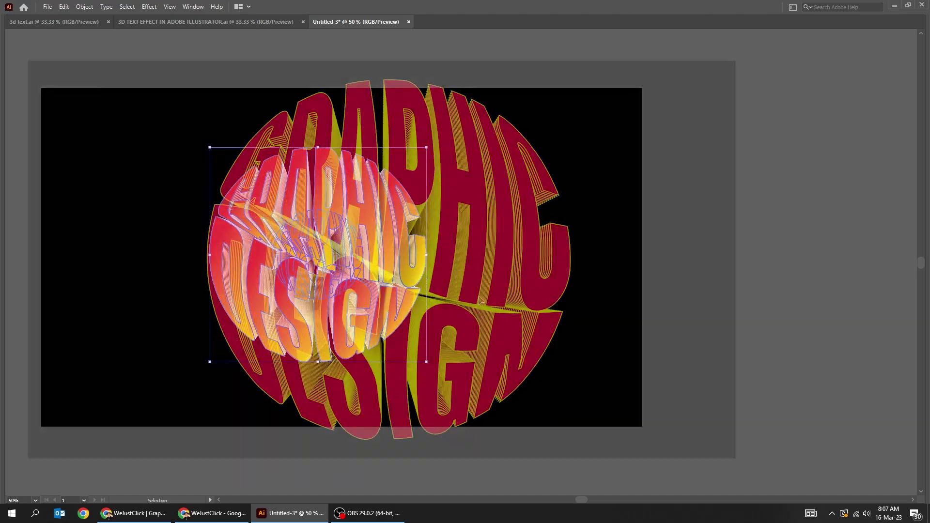